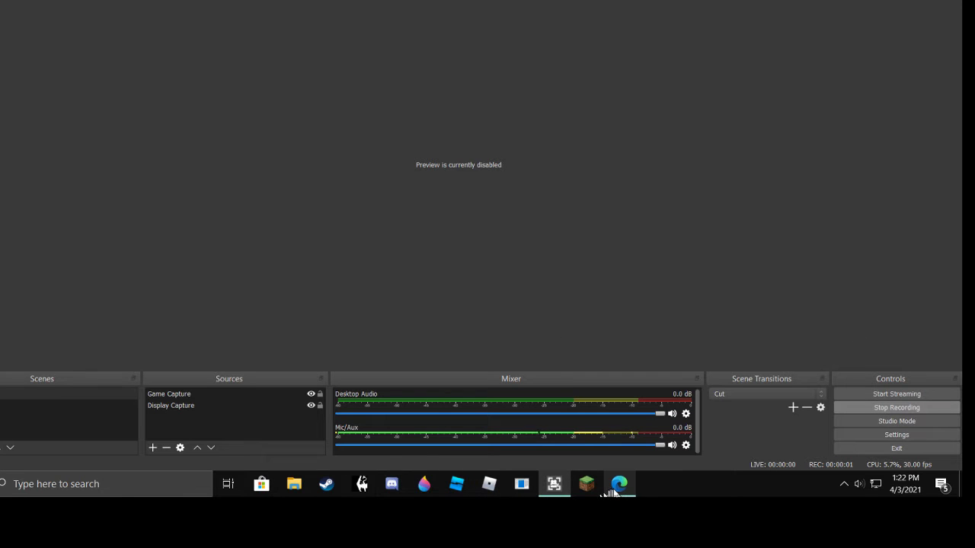
Step: Minimize OBS to show Edge with the Photopea start screen
{"action": "left_click", "coordinate": [562, 492]}
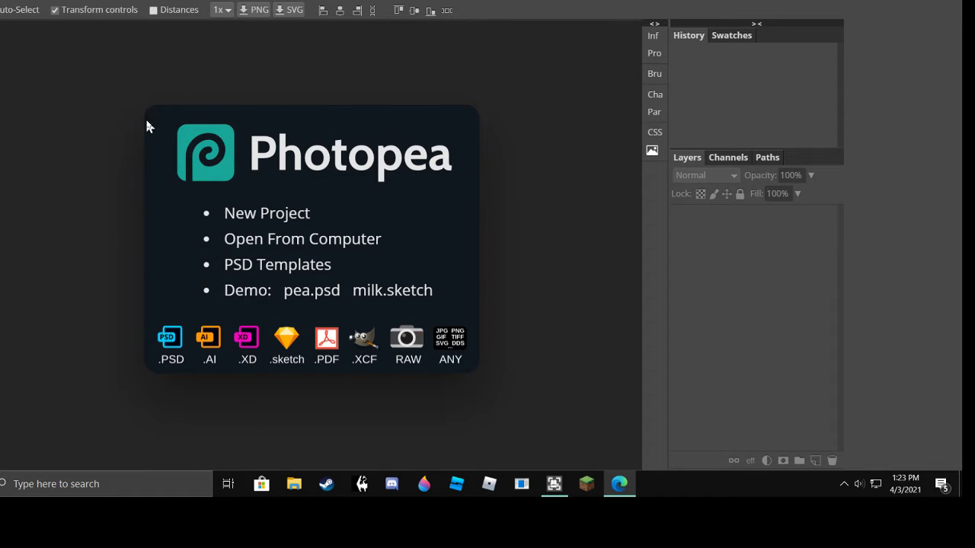
Step: Copy a transparent Roblox shirt template from Bing Images and return to Photopea
{"action": "key", "text": "ctrl+Tab"}
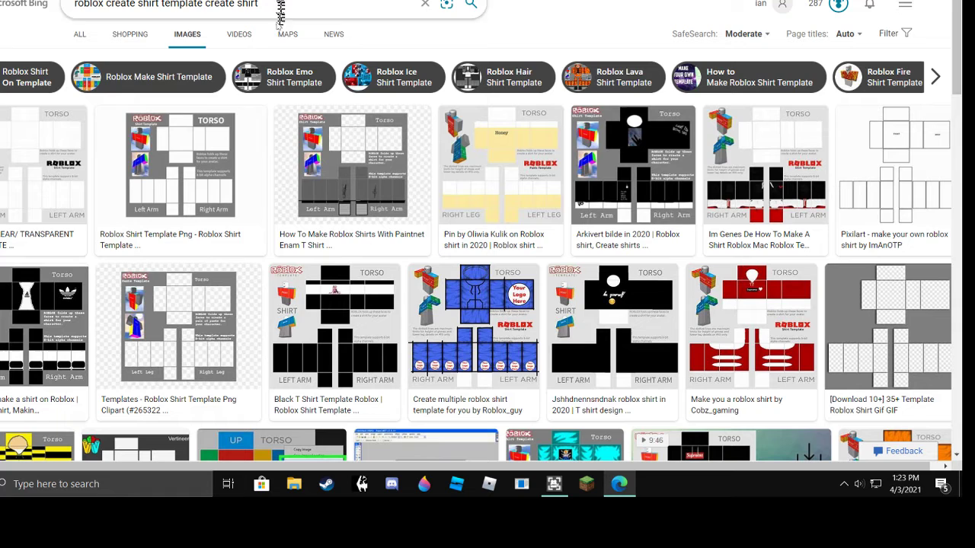
{"action": "left_click", "coordinate": [35, 163]}
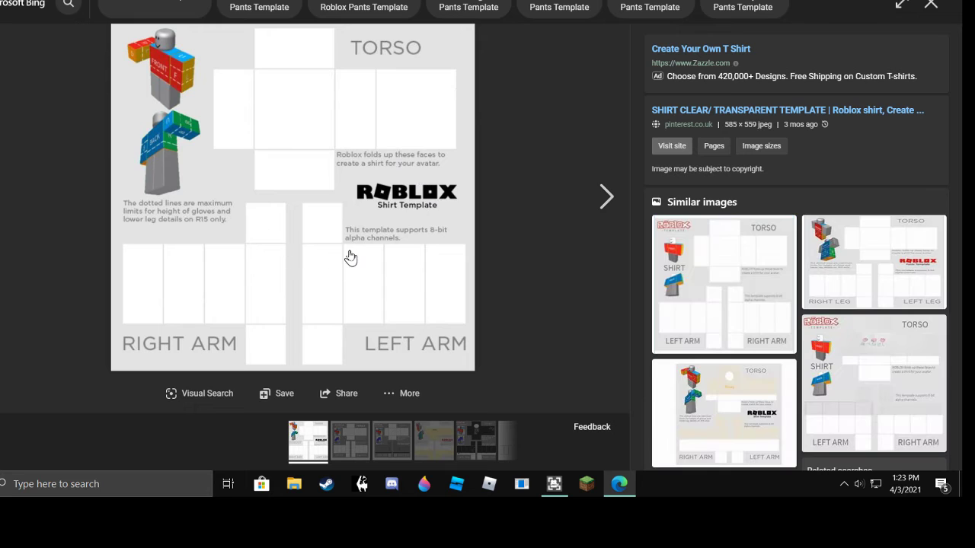
{"action": "left_click", "coordinate": [721, 280]}
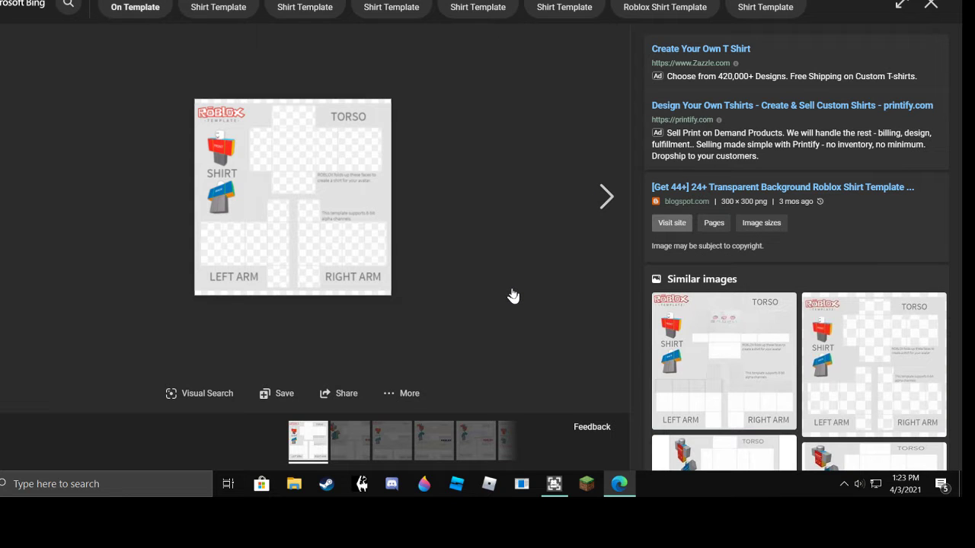
{"action": "right_click", "coordinate": [338, 186]}
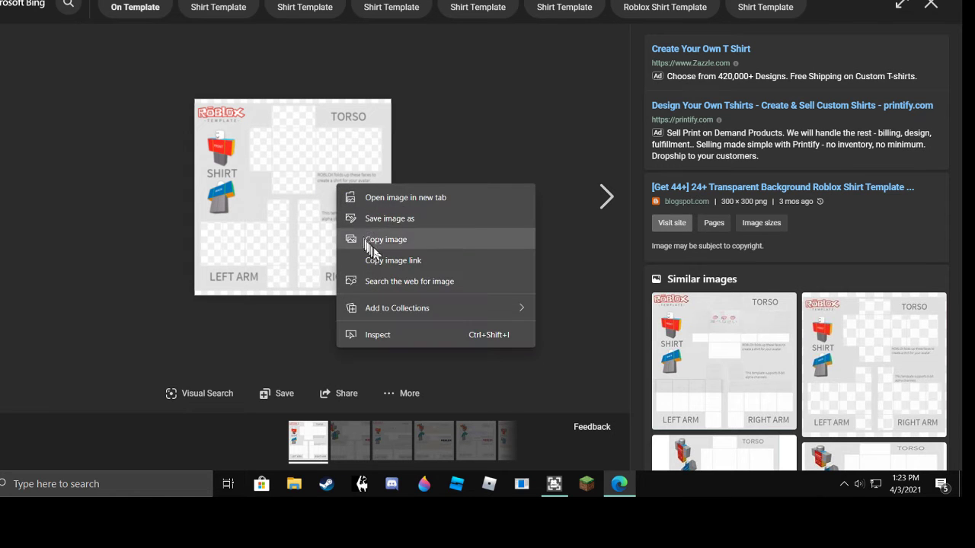
{"action": "left_click", "coordinate": [421, 238]}
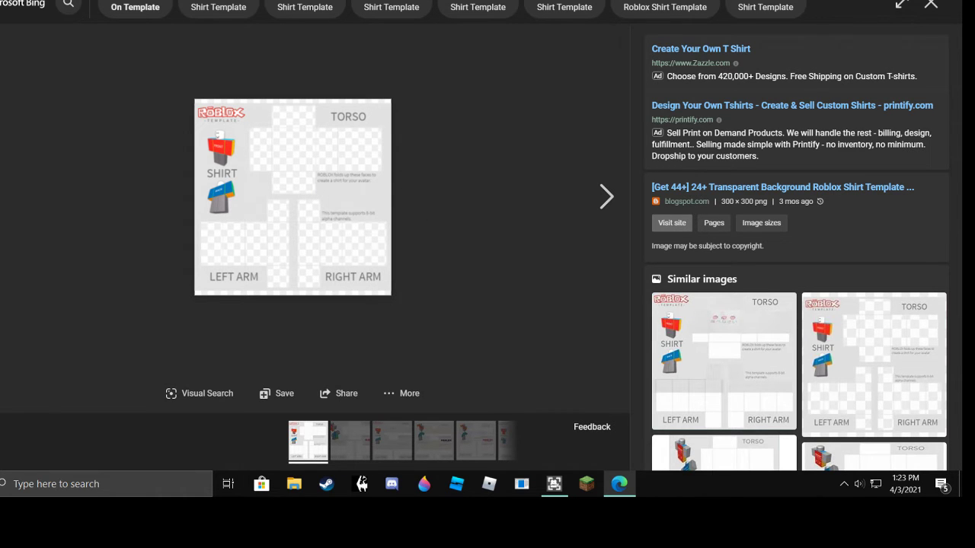
{"action": "key", "text": "ctrl+Tab"}
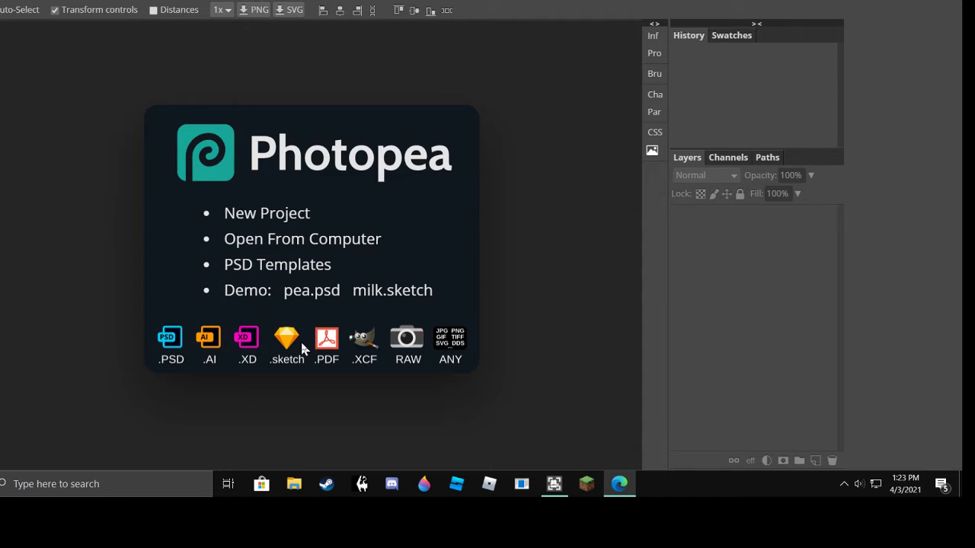
Step: Paste the template as a new 300 × 300 px document and try its transform handles
{"action": "key", "text": "ctrl+v"}
{"action": "left_click_drag", "start_coordinate": [326, 276], "coordinate": [349, 295]}
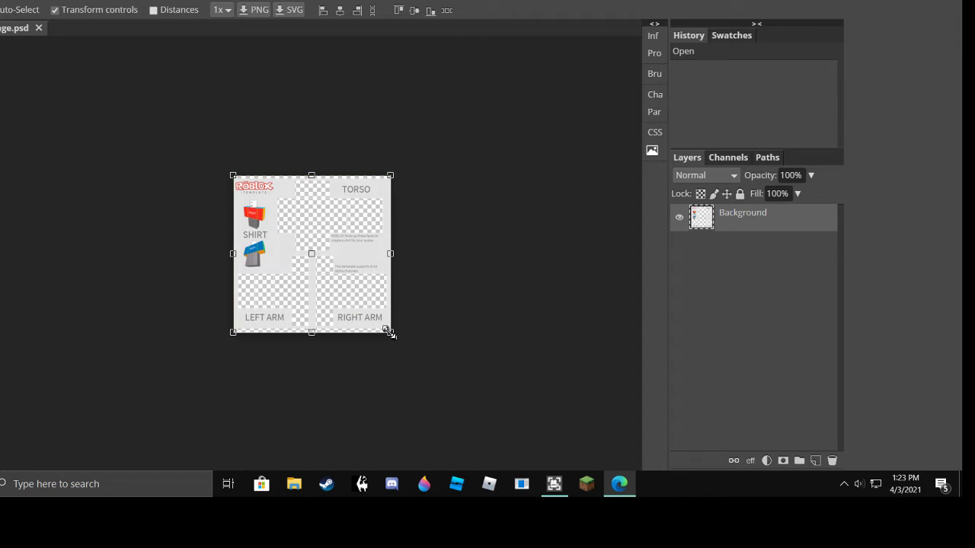
{"action": "left_click_drag", "start_coordinate": [391, 339], "coordinate": [392, 338]}
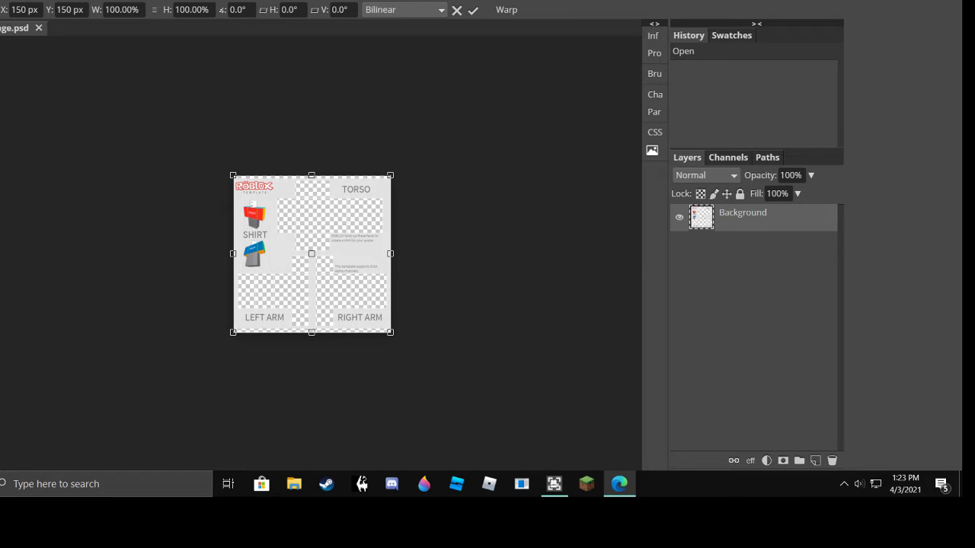
{"action": "key", "text": "alt+Tab"}
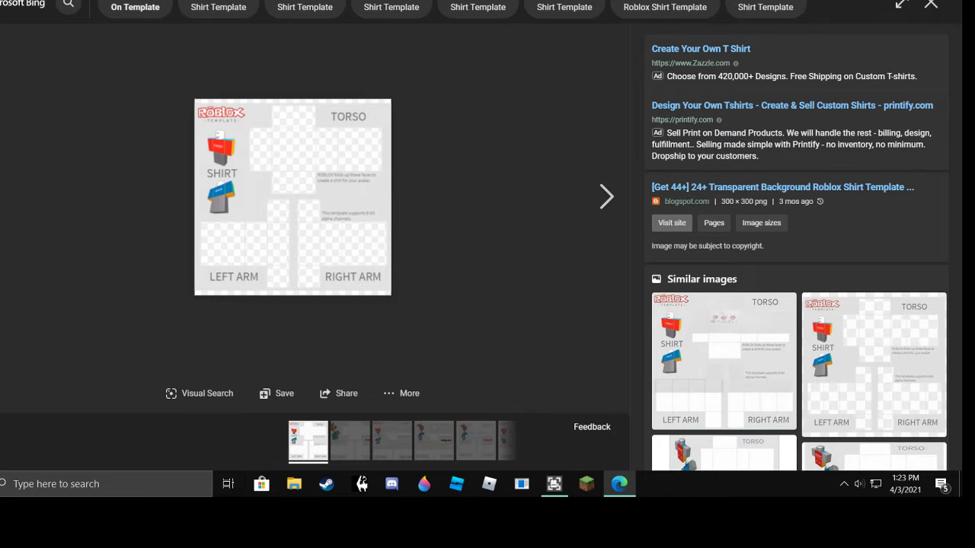
Step: Copy the plain white laminate texture image from Bing's image viewer
{"action": "key", "text": "alt+Tab"}
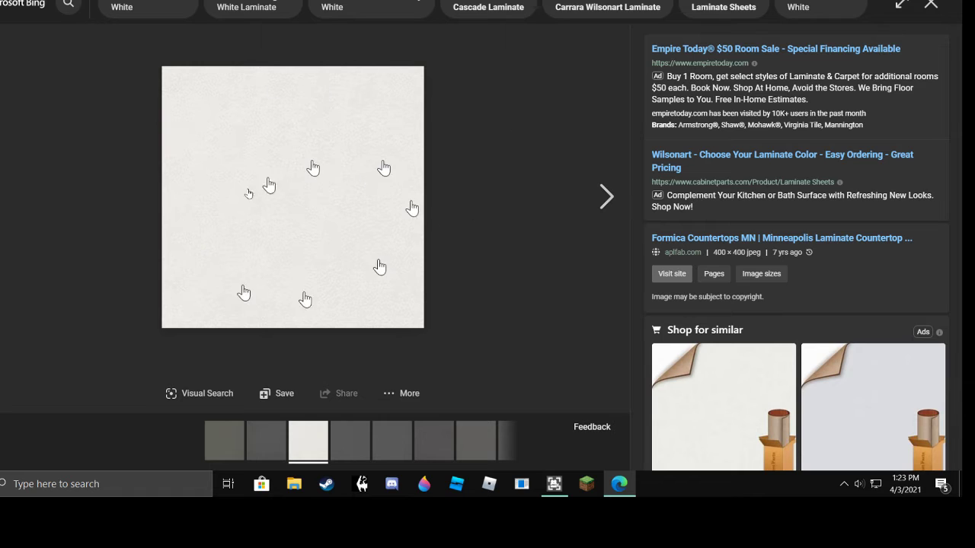
{"action": "right_click", "coordinate": [267, 196]}
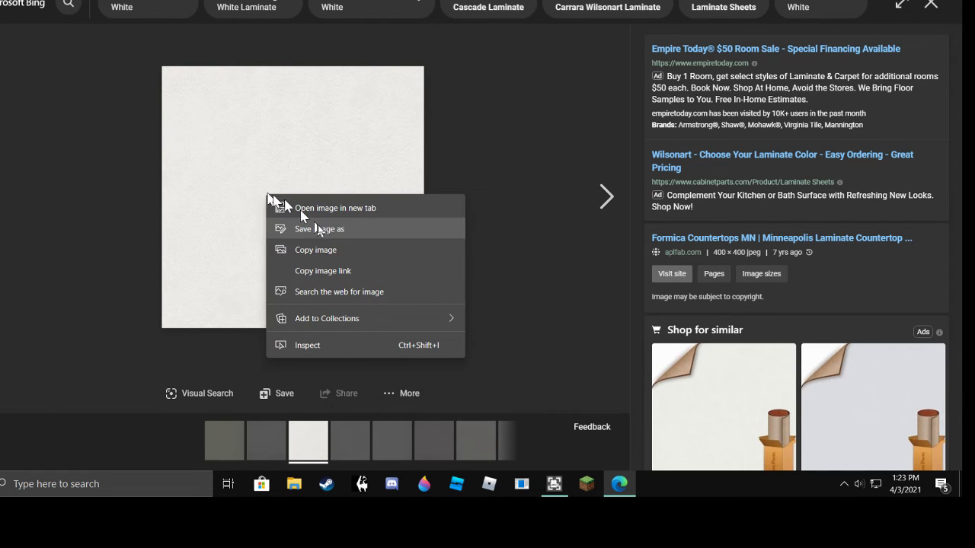
{"action": "left_click", "coordinate": [345, 254]}
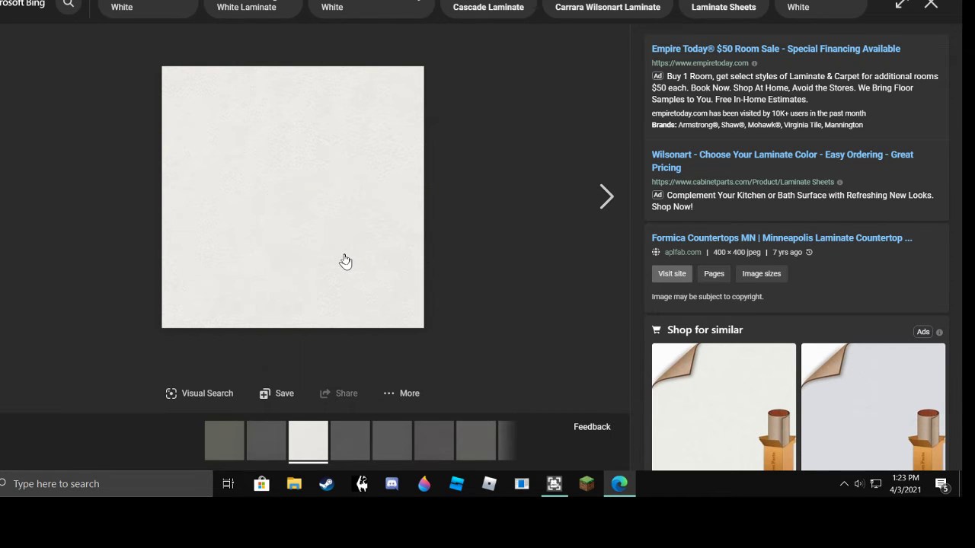
Step: Paste the white texture as Layer 1, centre it, and place it beneath the template
{"action": "key", "text": "ctrl+Tab"}
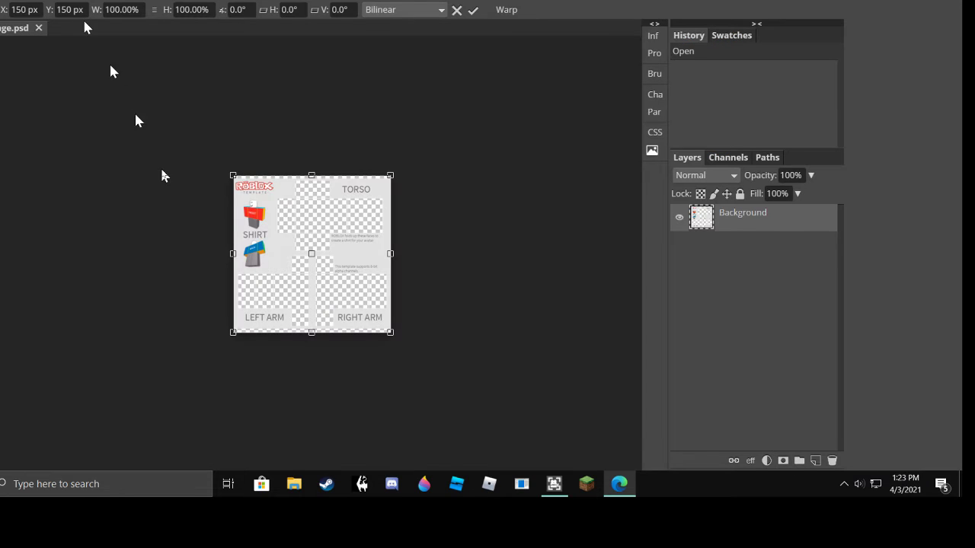
{"action": "key", "text": "ctrl+v"}
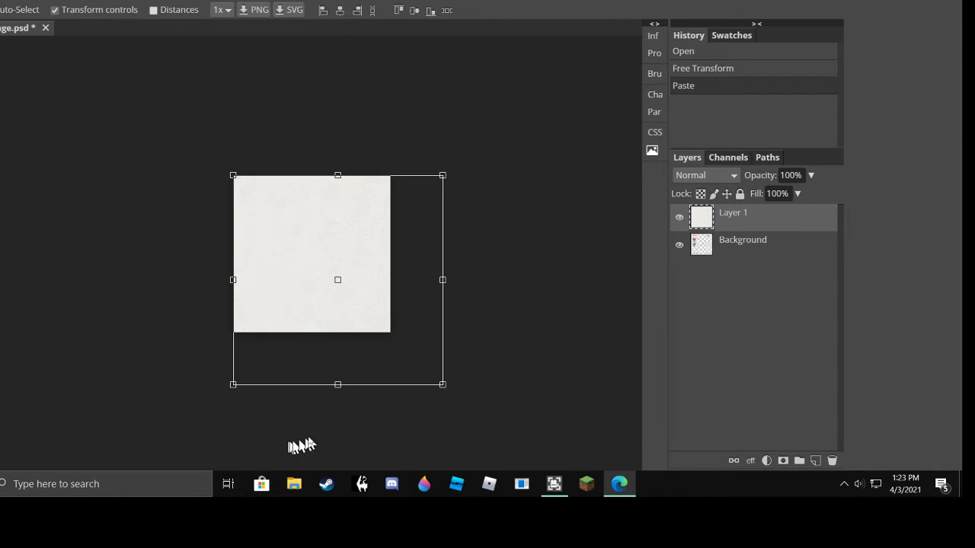
{"action": "left_click_drag", "start_coordinate": [343, 276], "coordinate": [322, 306]}
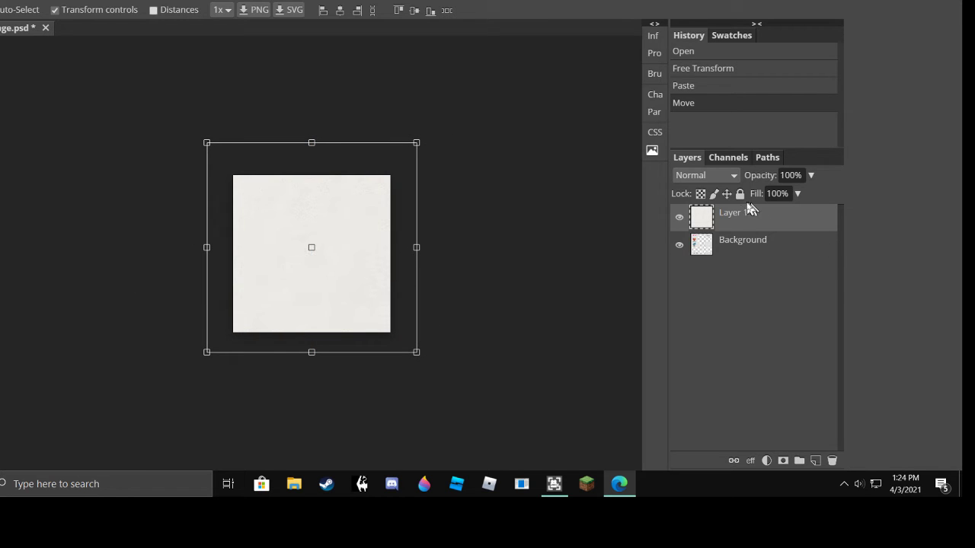
{"action": "left_click_drag", "start_coordinate": [739, 217], "coordinate": [753, 261]}
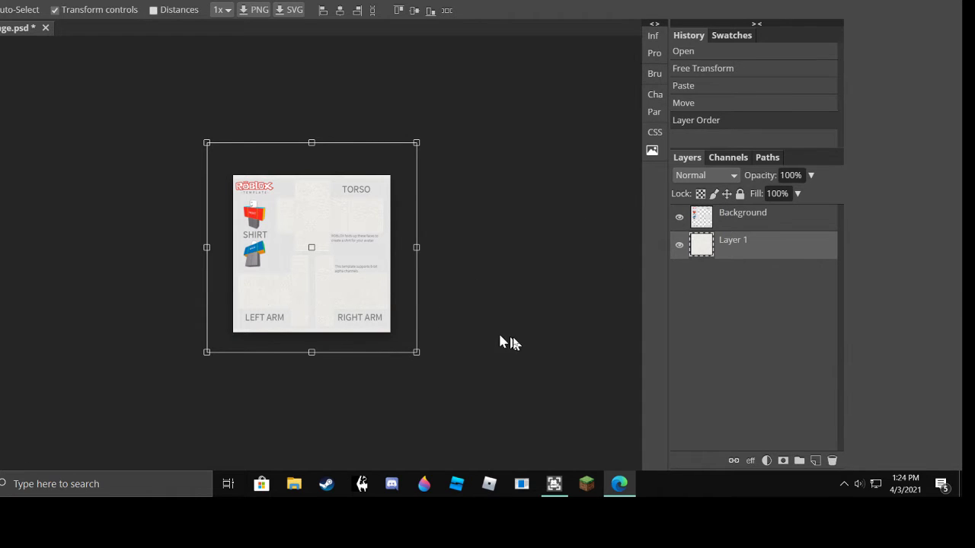
Step: Turn off Transform controls and keep Layer 1 stacked beneath the template
{"action": "scroll", "coordinate": [357, 322], "scroll_direction": "up", "scroll_amount": 4}
{"action": "scroll", "coordinate": [359, 320], "scroll_direction": "down", "scroll_amount": 4}
{"action": "left_click", "coordinate": [55, 10]}
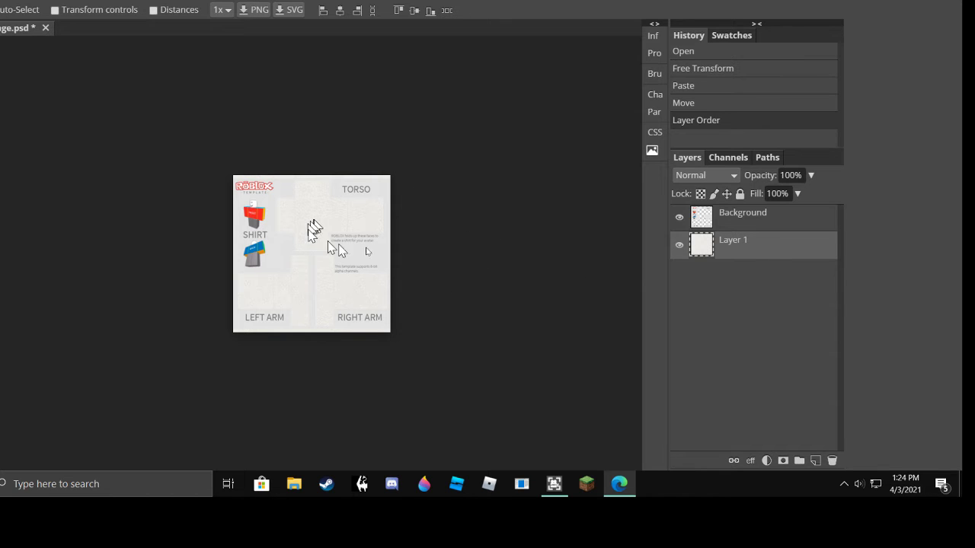
{"action": "left_click_drag", "start_coordinate": [701, 247], "coordinate": [721, 220]}
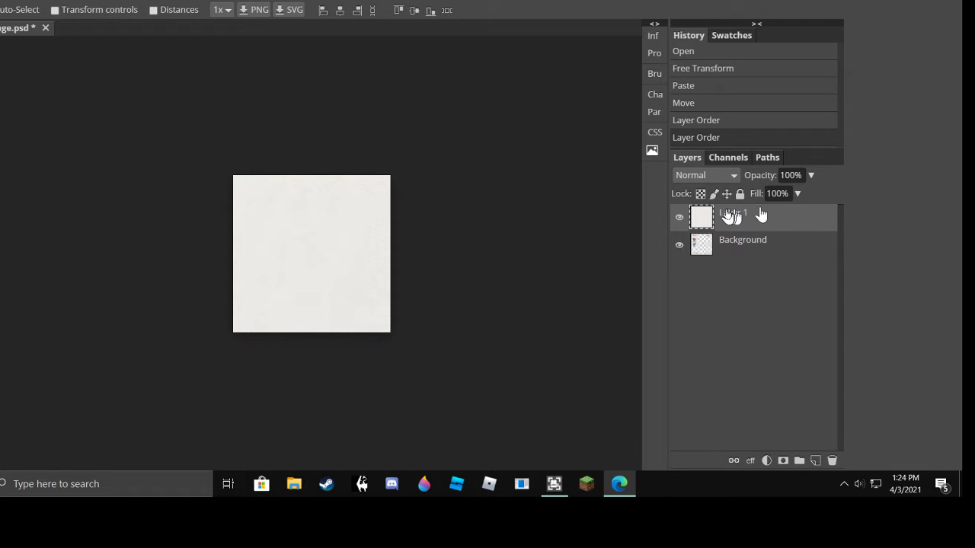
{"action": "left_click_drag", "start_coordinate": [737, 219], "coordinate": [766, 250]}
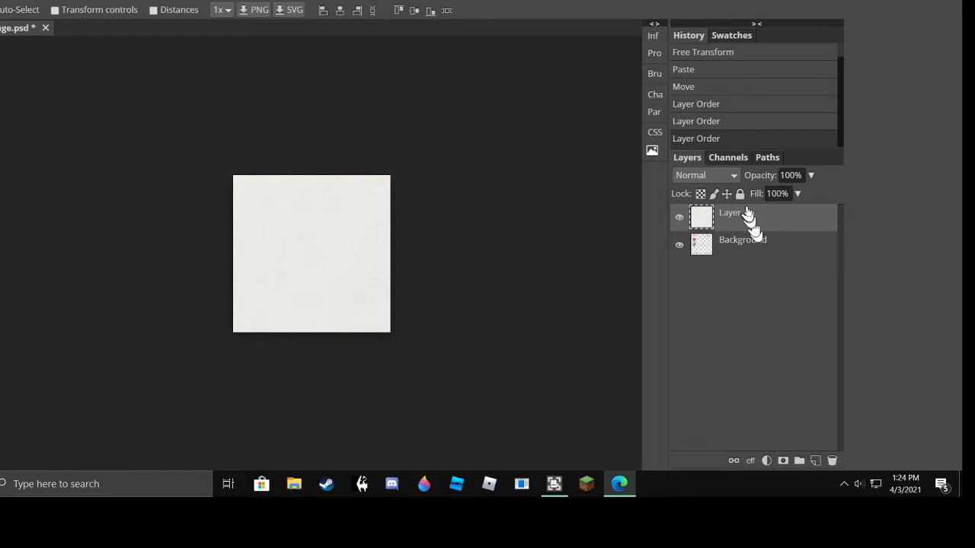
{"action": "left_click_drag", "start_coordinate": [747, 214], "coordinate": [782, 258]}
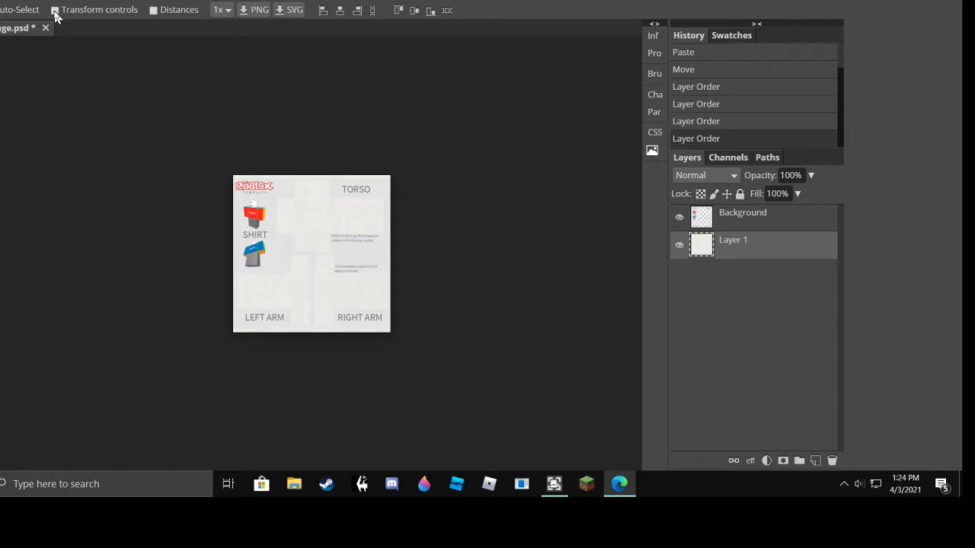
Step: Shorten Layer 1 from the bottom so it covers only the upper template
{"action": "left_click", "coordinate": [54, 10]}
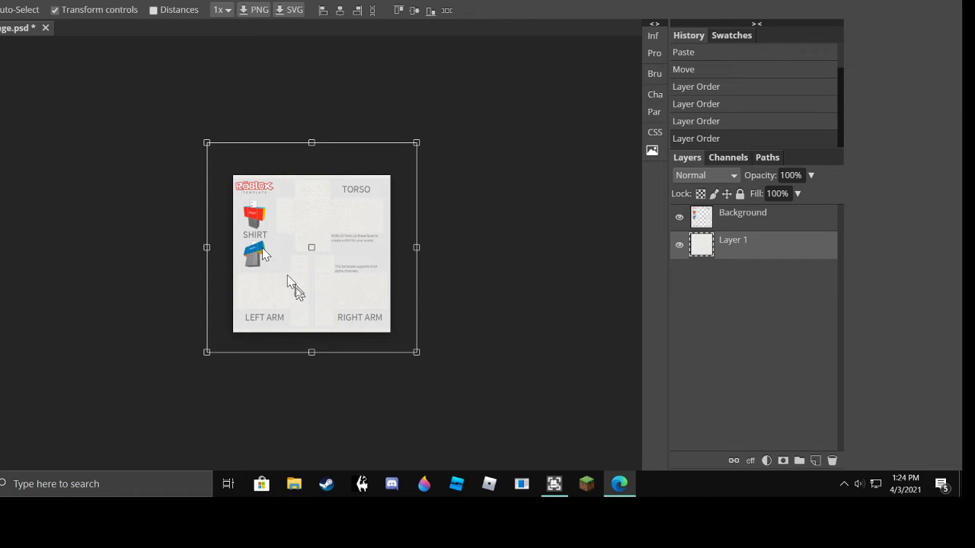
{"action": "left_click_drag", "start_coordinate": [311, 352], "coordinate": [311, 284]}
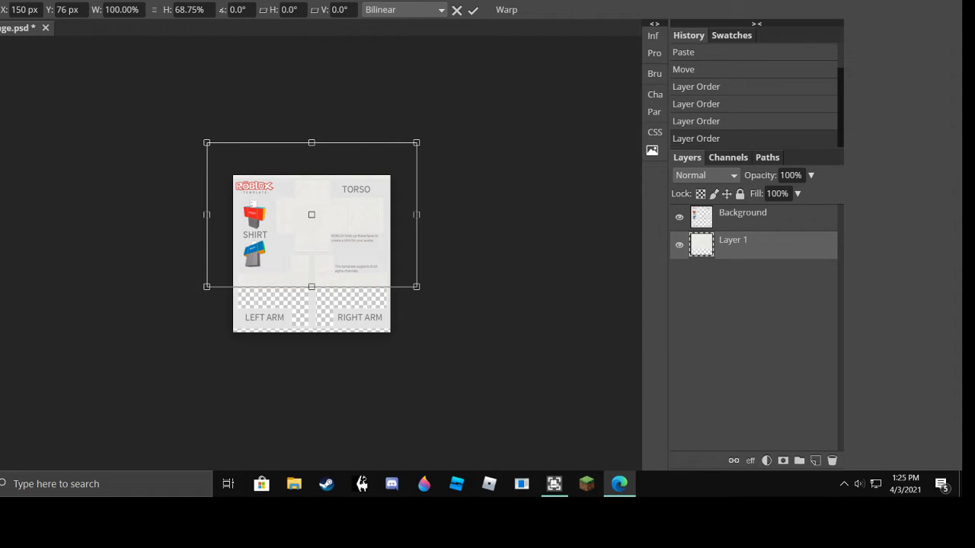
{"action": "key", "text": "ctrl+Tab"}
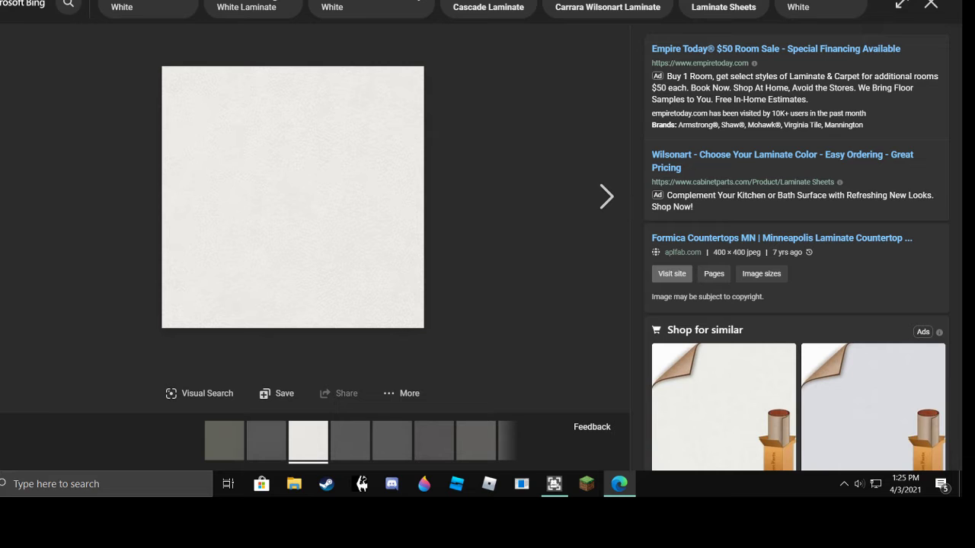
Step: Search Bing for 'supreme logo png'
{"action": "key", "text": "ctrl+l"}
{"action": "type", "text": "suprem"}
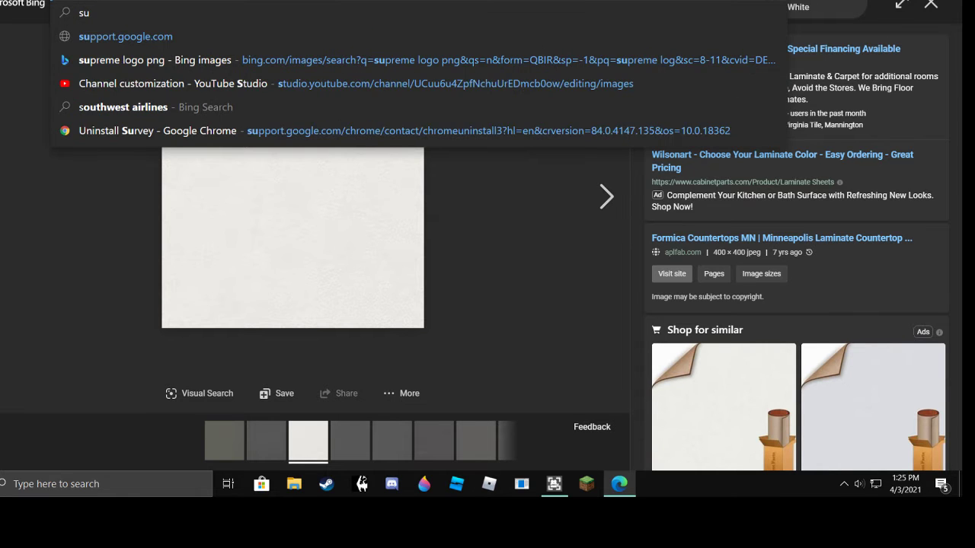
{"action": "key", "text": "BackSpace"}
{"action": "key", "text": "BackSpace"}
{"action": "key", "text": "BackSpace"}
{"action": "key", "text": "BackSpace"}
{"action": "key", "text": "Escape"}
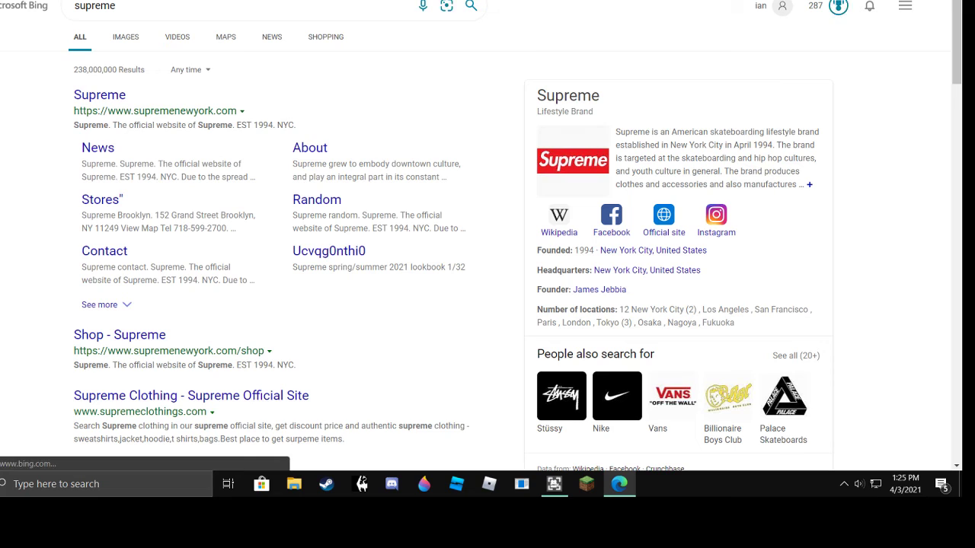
{"action": "left_click", "coordinate": [131, 13]}
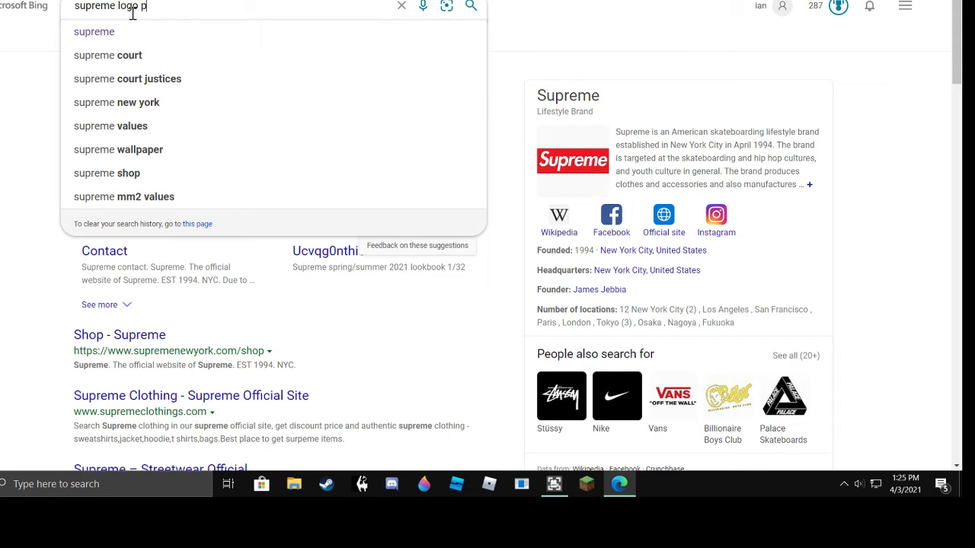
{"action": "type", "text": "logo png"}
{"action": "key", "text": "Return"}
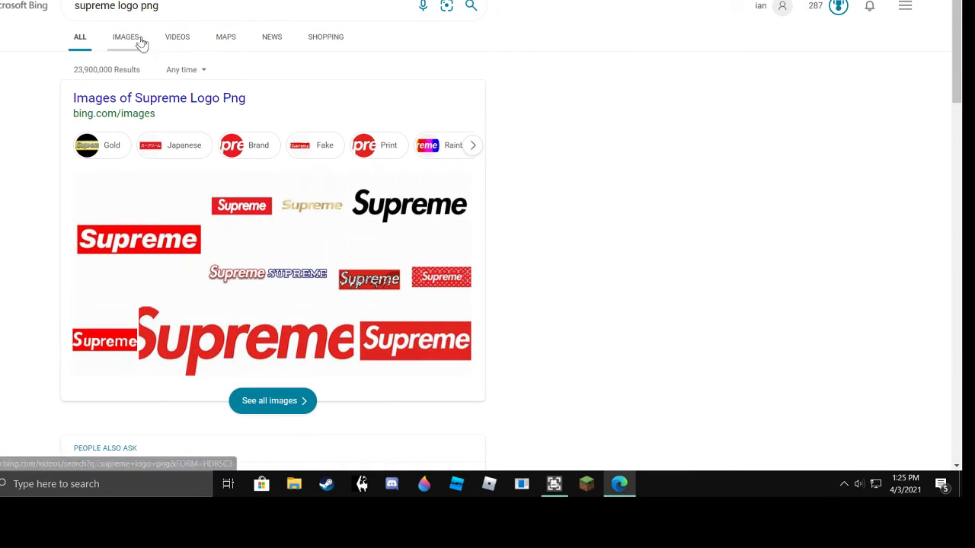
Step: Copy the red Supreme box logo from the image results
{"action": "left_click", "coordinate": [134, 46]}
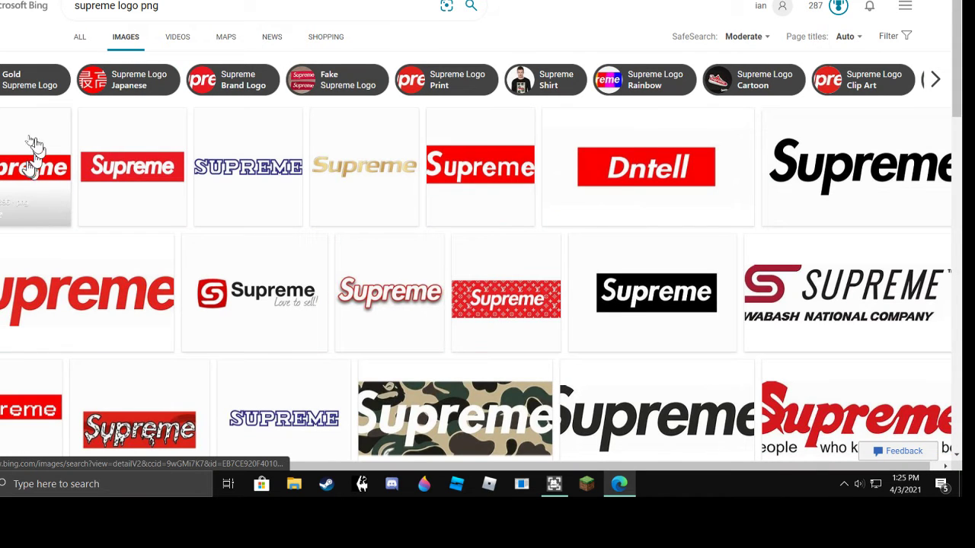
{"action": "left_click", "coordinate": [33, 141]}
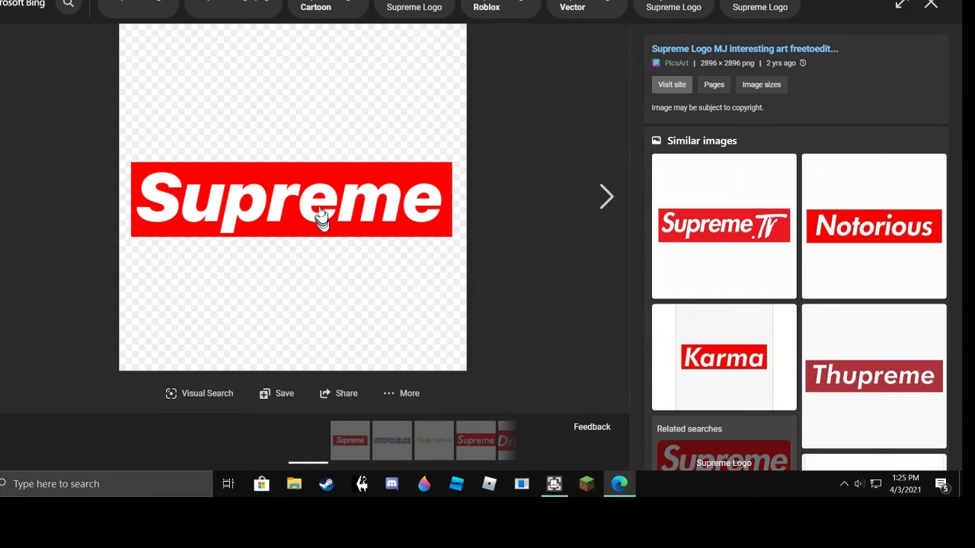
{"action": "right_click", "coordinate": [320, 212]}
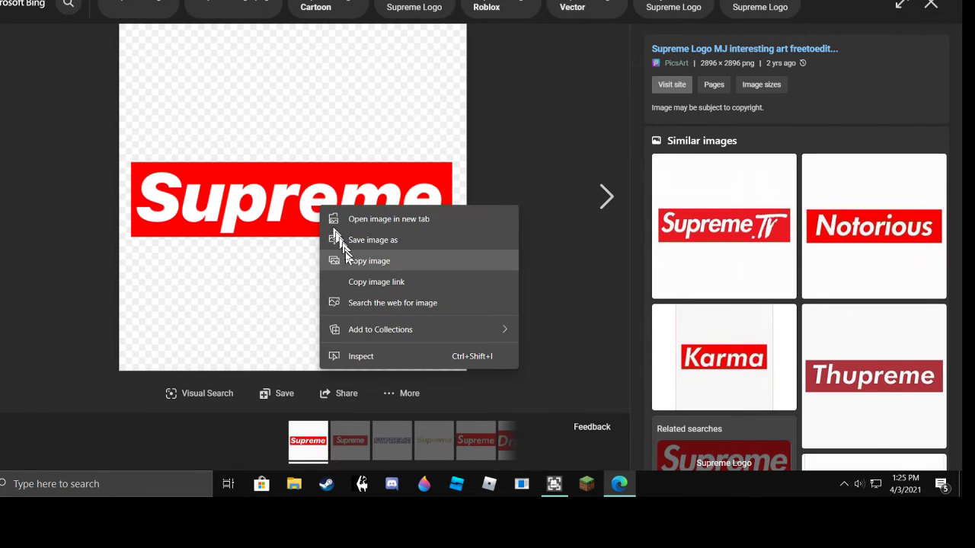
{"action": "left_click", "coordinate": [349, 265]}
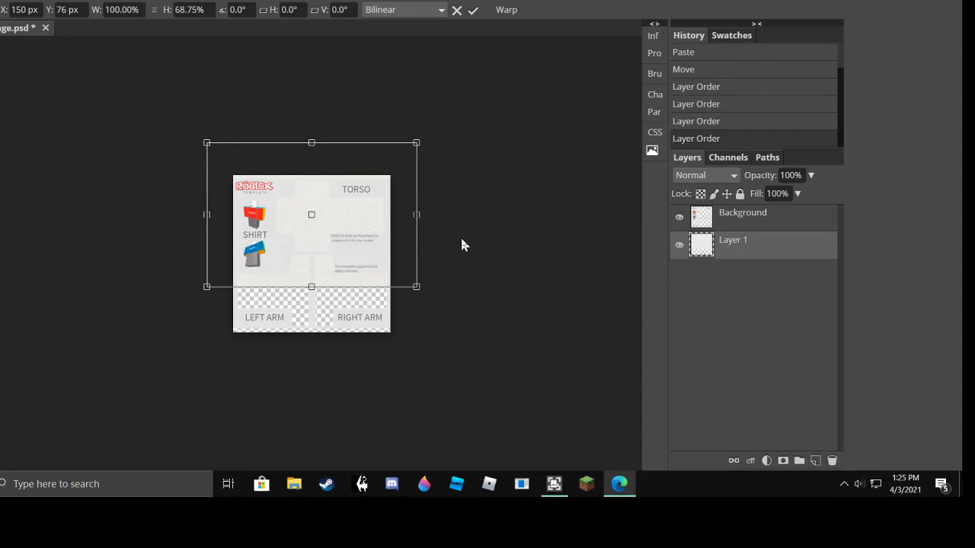
Step: Paste the Supreme logo as Layer 2 above Background and start resizing it
{"action": "key", "text": "Return"}
{"action": "key", "text": "ctrl+v"}
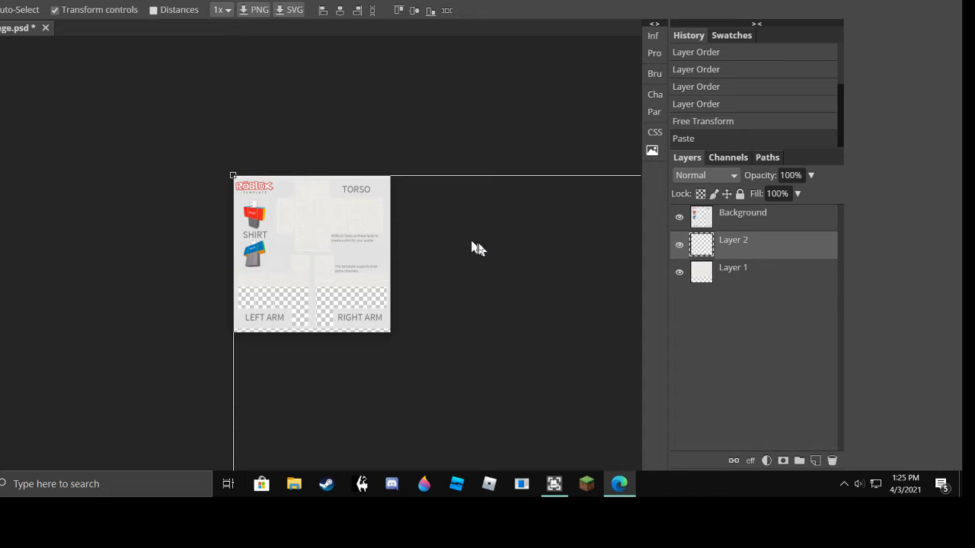
{"action": "left_click", "coordinate": [690, 276]}
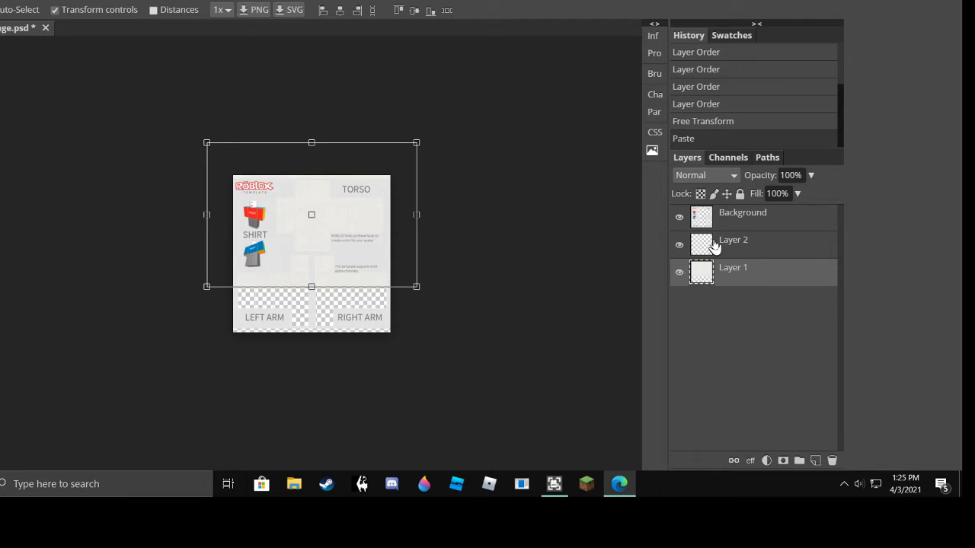
{"action": "left_click_drag", "start_coordinate": [710, 244], "coordinate": [371, 195]}
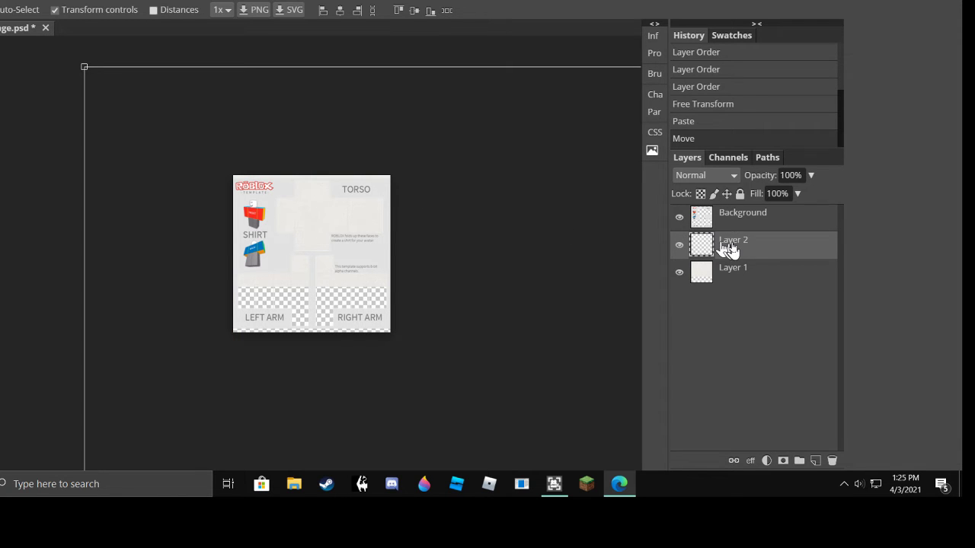
{"action": "left_click_drag", "start_coordinate": [731, 243], "coordinate": [723, 215]}
{"action": "left_click_drag", "start_coordinate": [521, 263], "coordinate": [468, 288]}
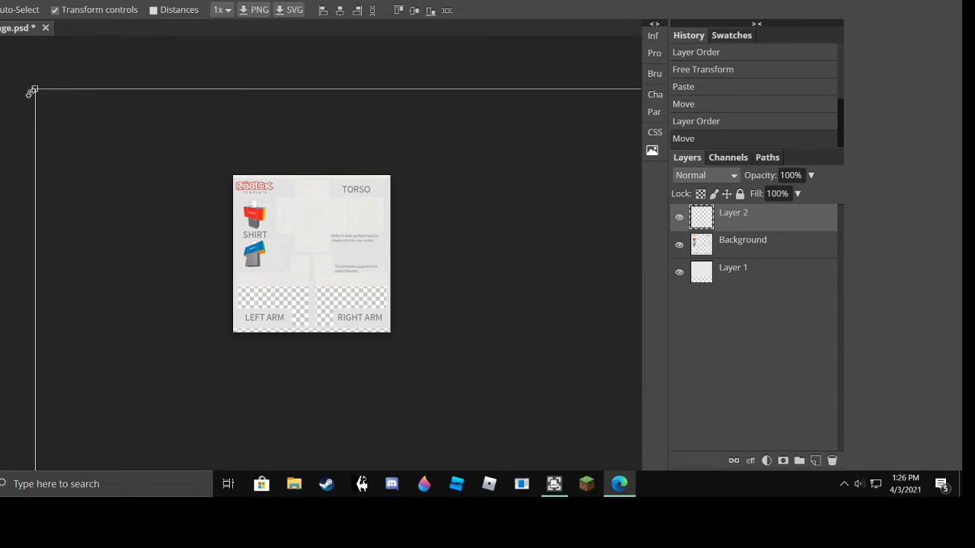
{"action": "left_click_drag", "start_coordinate": [34, 89], "coordinate": [197, 298]}
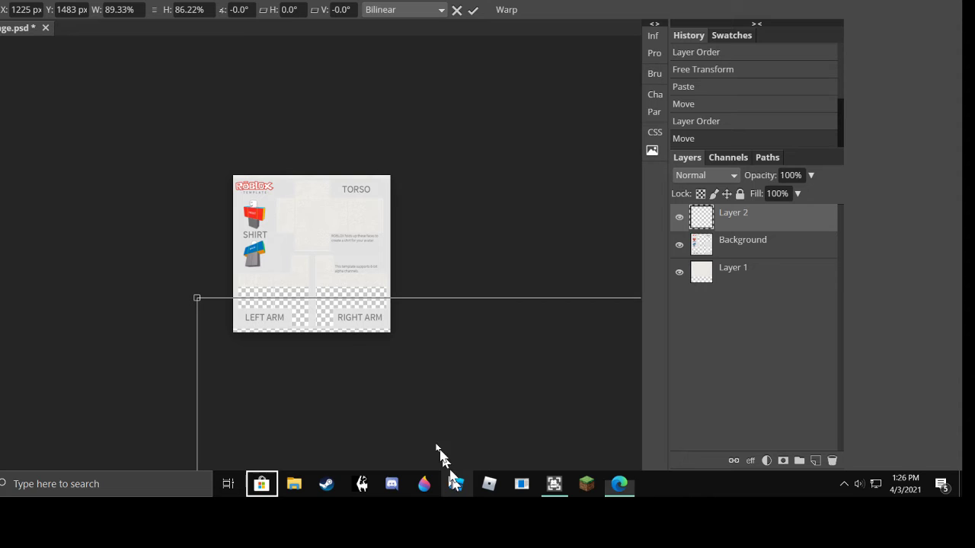
Step: Scale the Supreme logo down and drag it onto the shirt template
{"action": "right_click", "coordinate": [456, 484]}
{"action": "left_click_drag", "start_coordinate": [462, 358], "coordinate": [286, 164]}
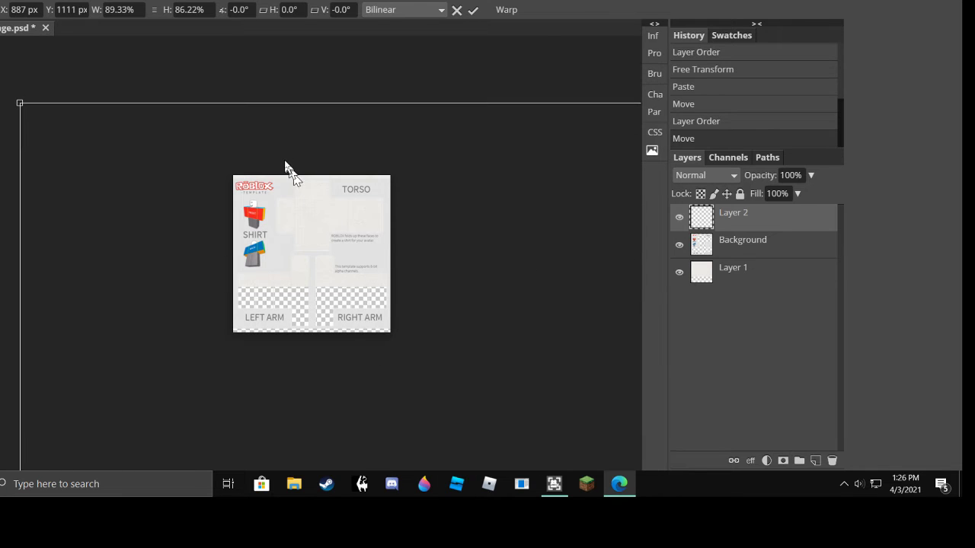
{"action": "left_click_drag", "start_coordinate": [19, 103], "coordinate": [312, 352]}
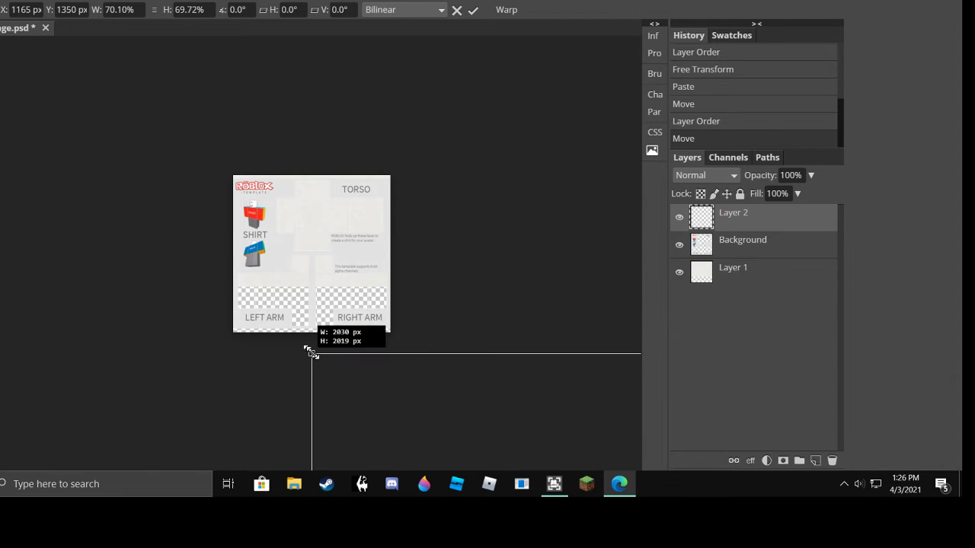
{"action": "left_click_drag", "start_coordinate": [51, 73], "coordinate": [77, 119]}
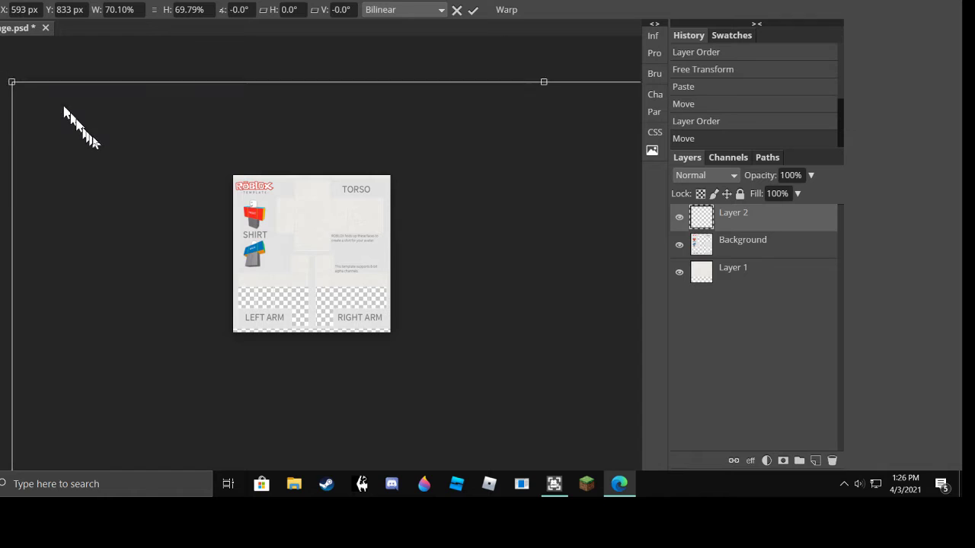
{"action": "left_click_drag", "start_coordinate": [19, 85], "coordinate": [283, 331]}
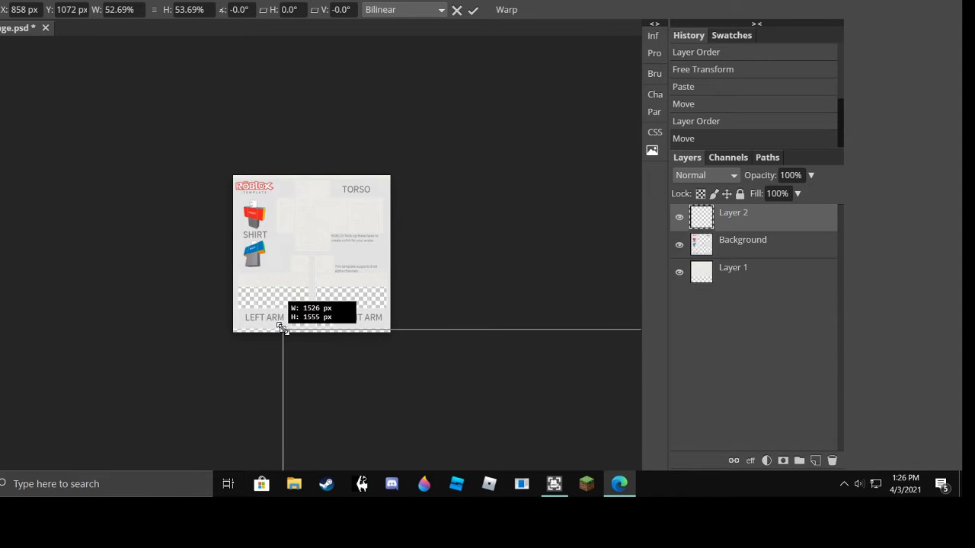
{"action": "left_click_drag", "start_coordinate": [478, 424], "coordinate": [197, 138]}
{"action": "left_click_drag", "start_coordinate": [3, 52], "coordinate": [183, 46]}
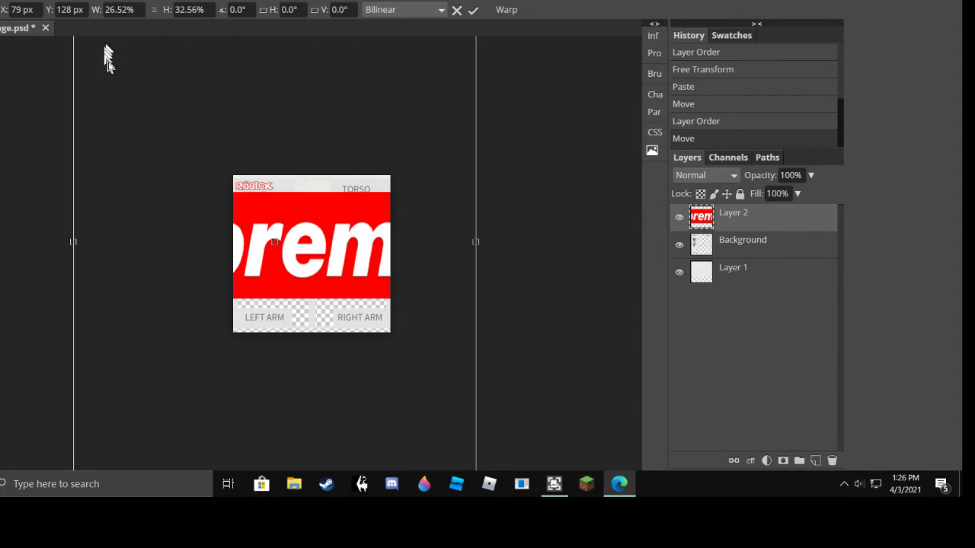
{"action": "left_click_drag", "start_coordinate": [104, 54], "coordinate": [228, 217]}
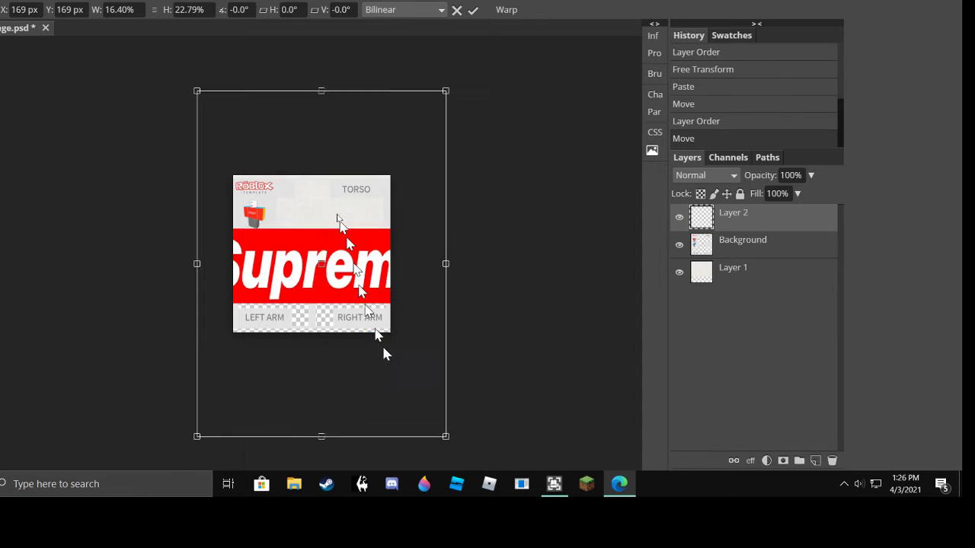
Step: Narrow and shorten the logo into a small upper-chest badge, then commit it
{"action": "left_click_drag", "start_coordinate": [383, 351], "coordinate": [382, 307]}
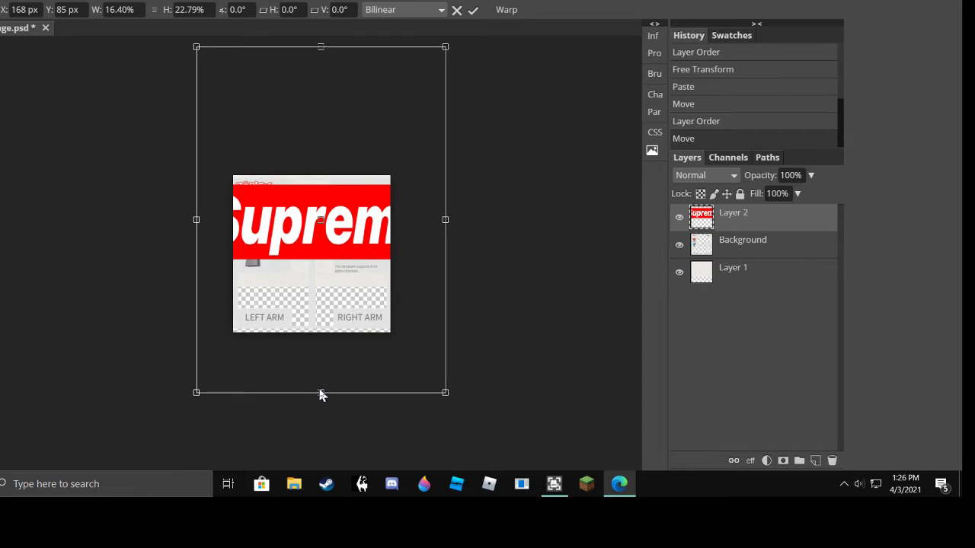
{"action": "left_click_drag", "start_coordinate": [320, 393], "coordinate": [326, 228]}
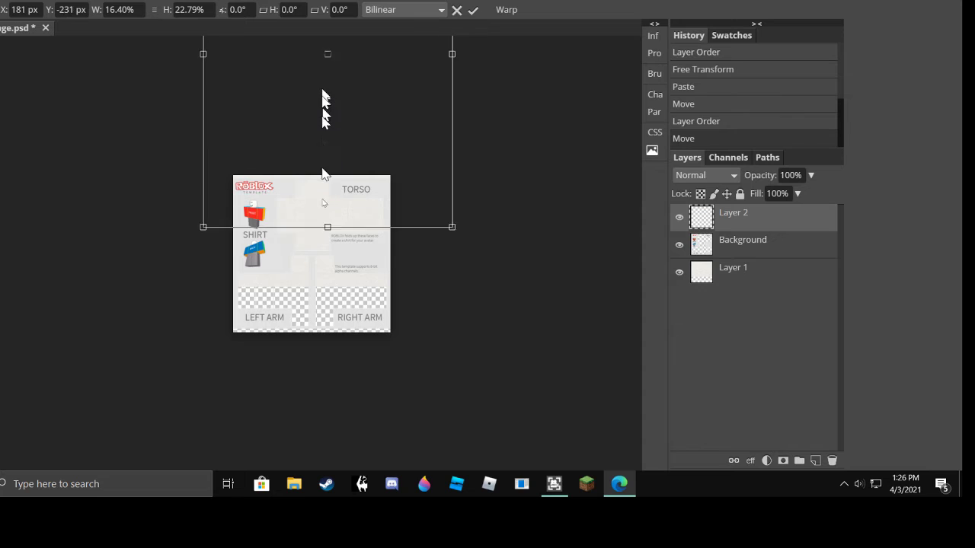
{"action": "left_click_drag", "start_coordinate": [322, 174], "coordinate": [328, 359]}
{"action": "left_click_drag", "start_coordinate": [331, 99], "coordinate": [332, 302]}
{"action": "left_click_drag", "start_coordinate": [348, 366], "coordinate": [352, 226]}
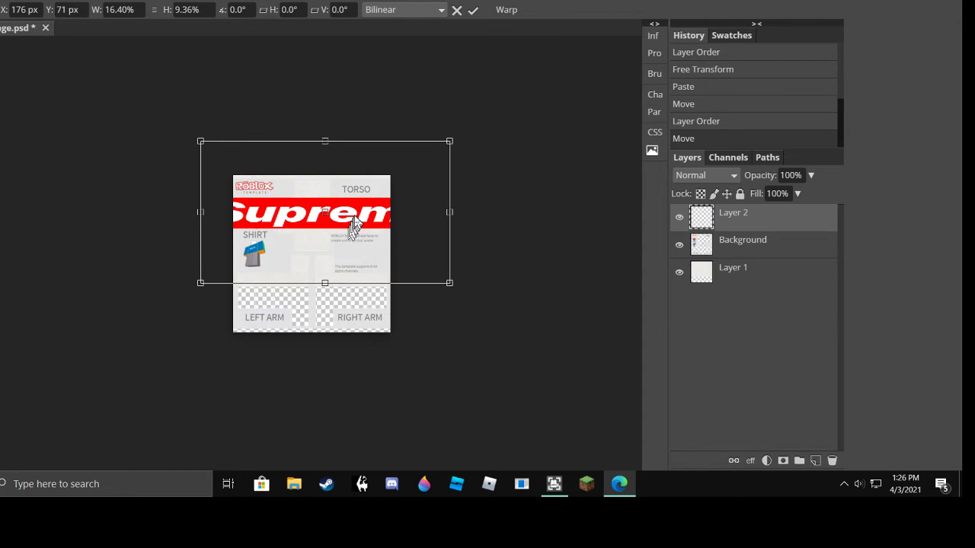
{"action": "left_click_drag", "start_coordinate": [450, 212], "coordinate": [347, 213]}
{"action": "left_click_drag", "start_coordinate": [201, 213], "coordinate": [282, 222]}
{"action": "left_click_drag", "start_coordinate": [315, 142], "coordinate": [323, 230]}
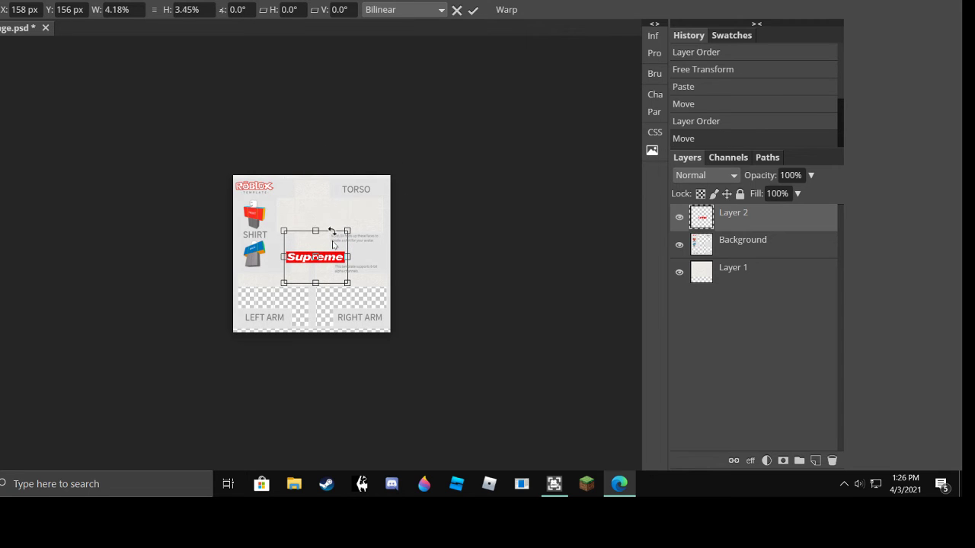
{"action": "left_click_drag", "start_coordinate": [335, 267], "coordinate": [320, 208]}
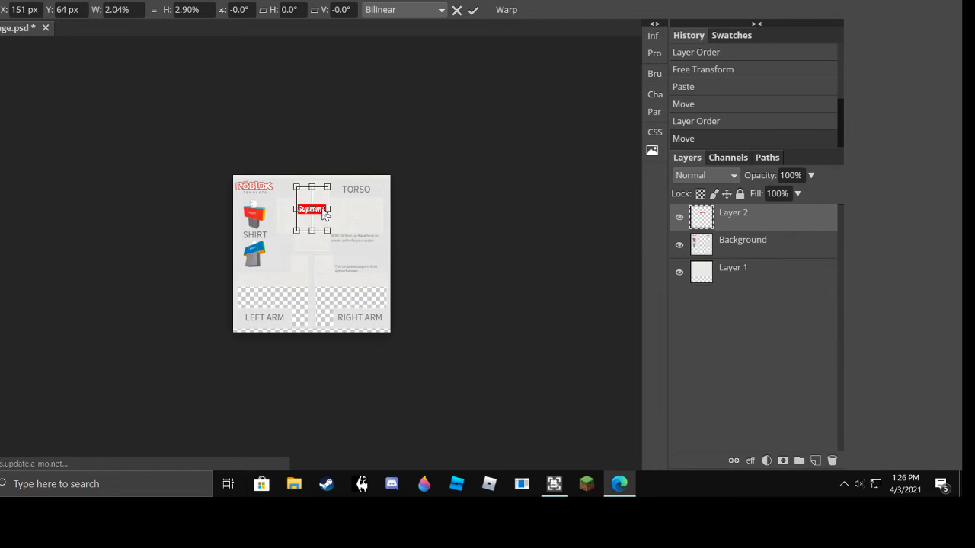
{"action": "left_click", "coordinate": [748, 242]}
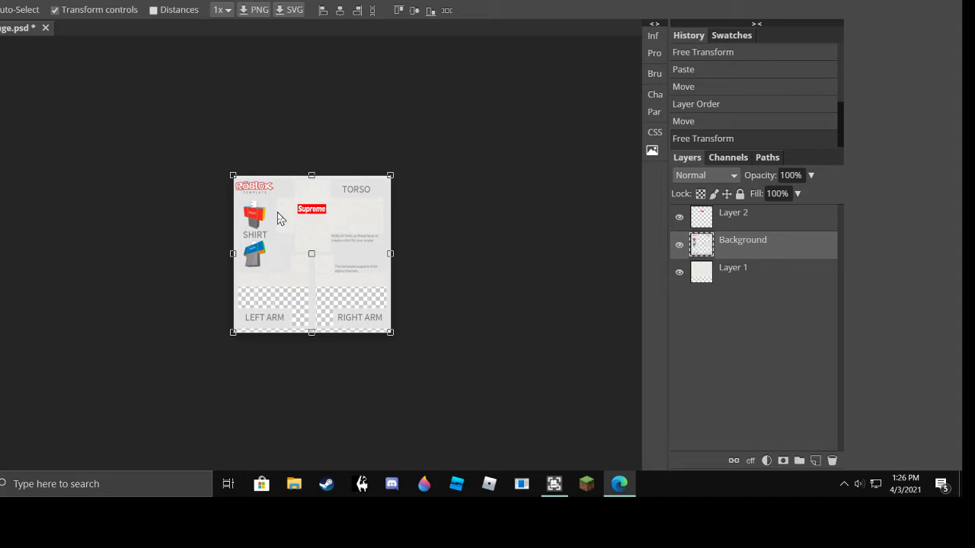
Step: Return to the browser showing the red Supreme box logo in Bing's image viewer
{"action": "scroll", "coordinate": [279, 218], "scroll_direction": "up", "scroll_amount": 3}
{"action": "scroll", "coordinate": [279, 218], "scroll_direction": "down", "scroll_amount": 3}
{"action": "key", "text": "alt+Tab"}
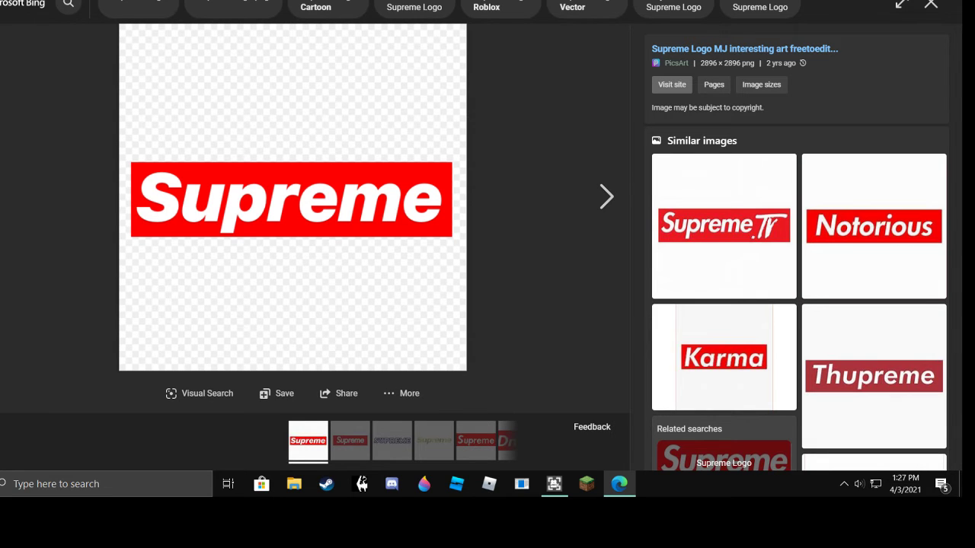
Step: Search Bing images for 'plaid texture' and copy the red-and-black tartan image
{"action": "key", "text": "ctrl+l"}
{"action": "type", "text": "p"}
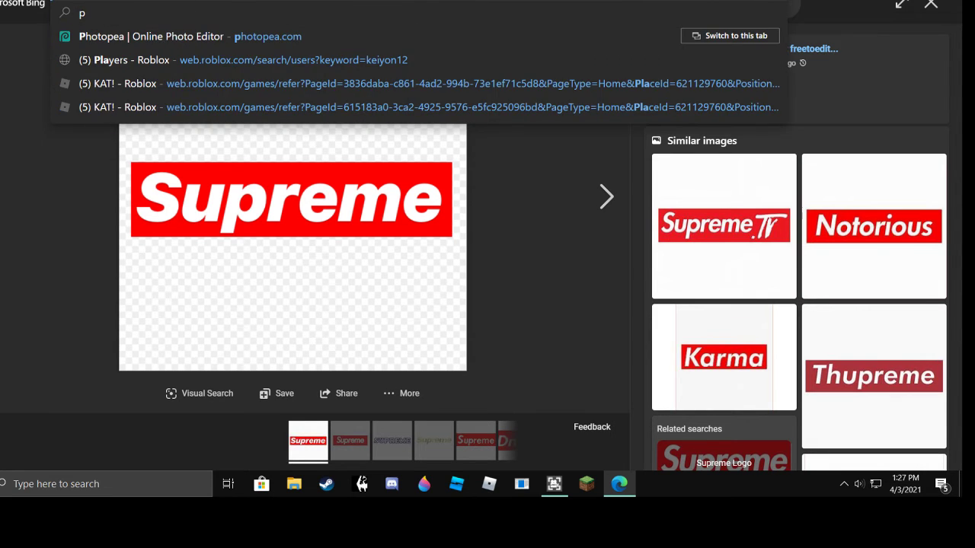
{"action": "type", "text": "laid"}
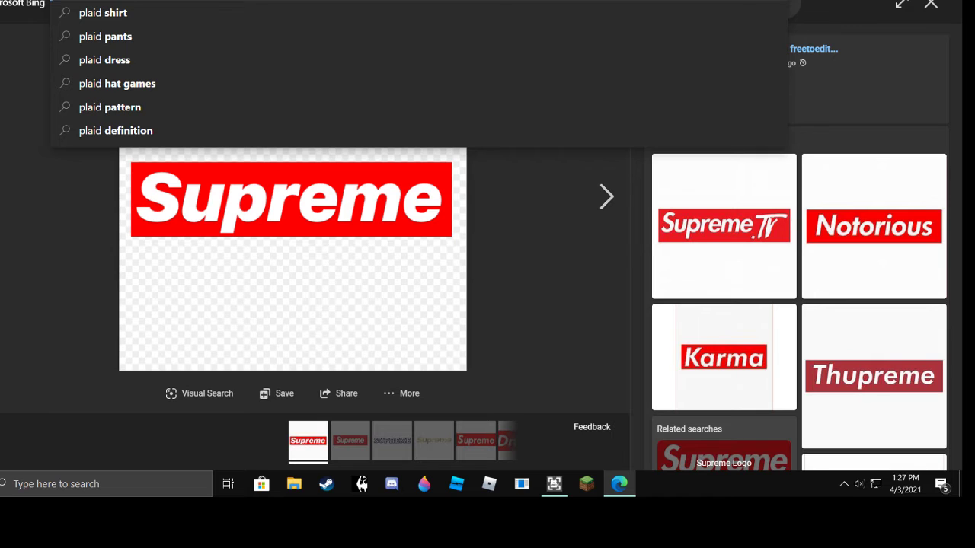
{"action": "type", "text": " texture"}
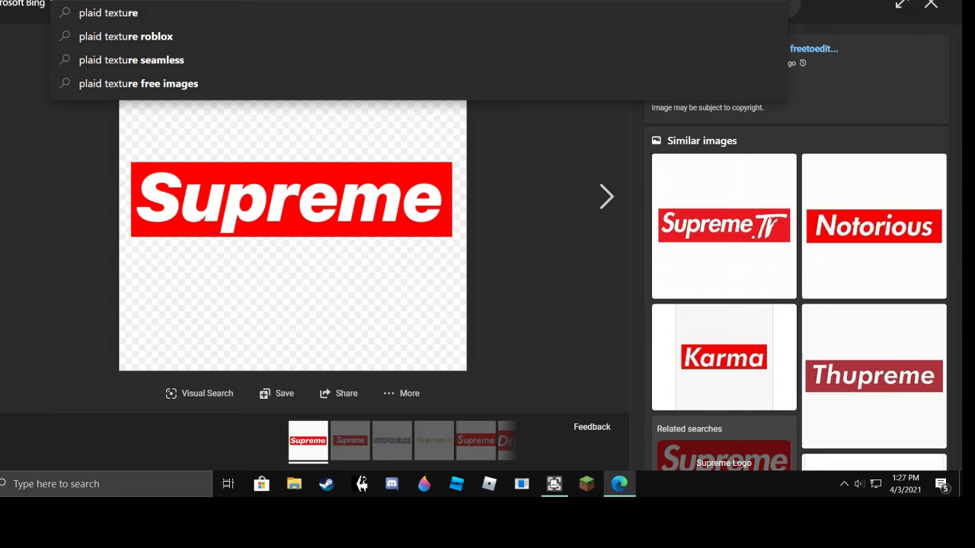
{"action": "key", "text": "BackSpace"}
{"action": "key", "text": "Escape"}
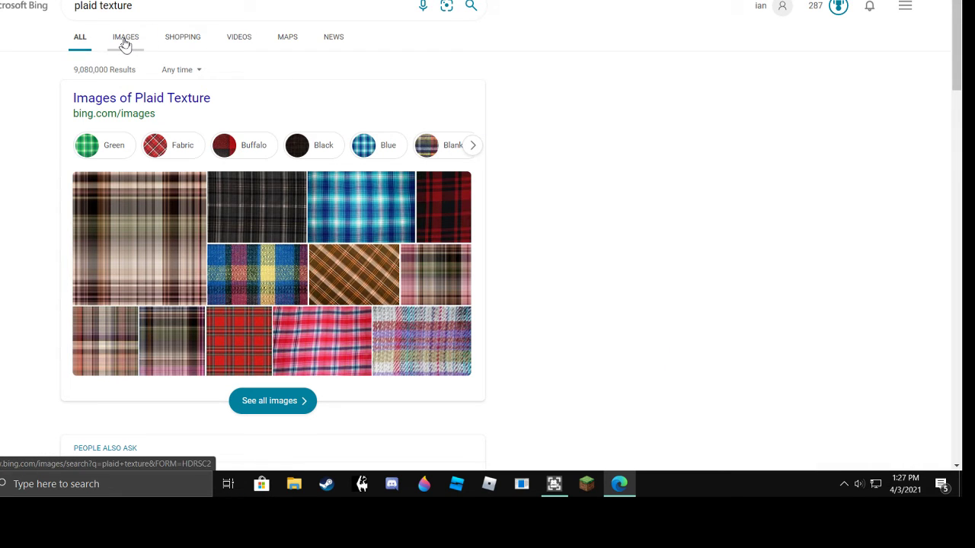
{"action": "left_click", "coordinate": [126, 40]}
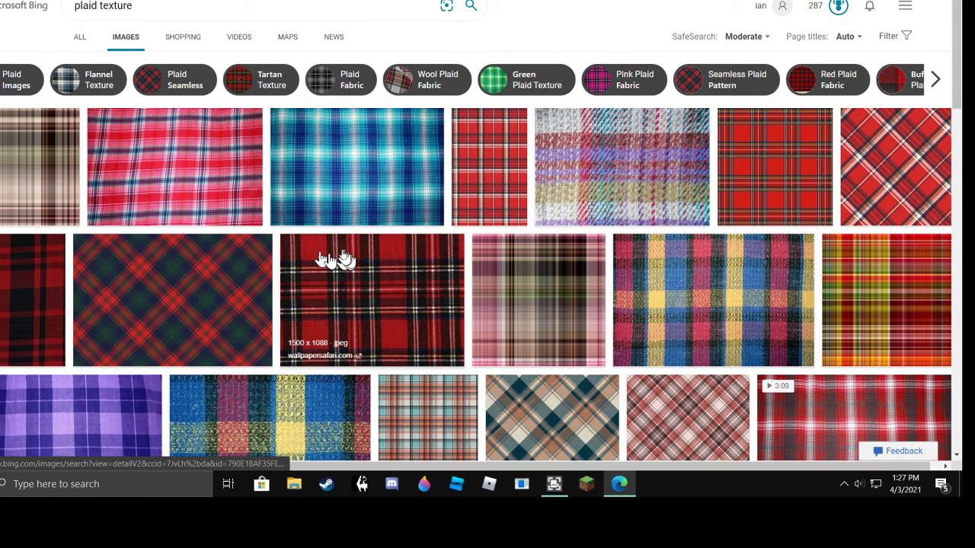
{"action": "right_click", "coordinate": [344, 283]}
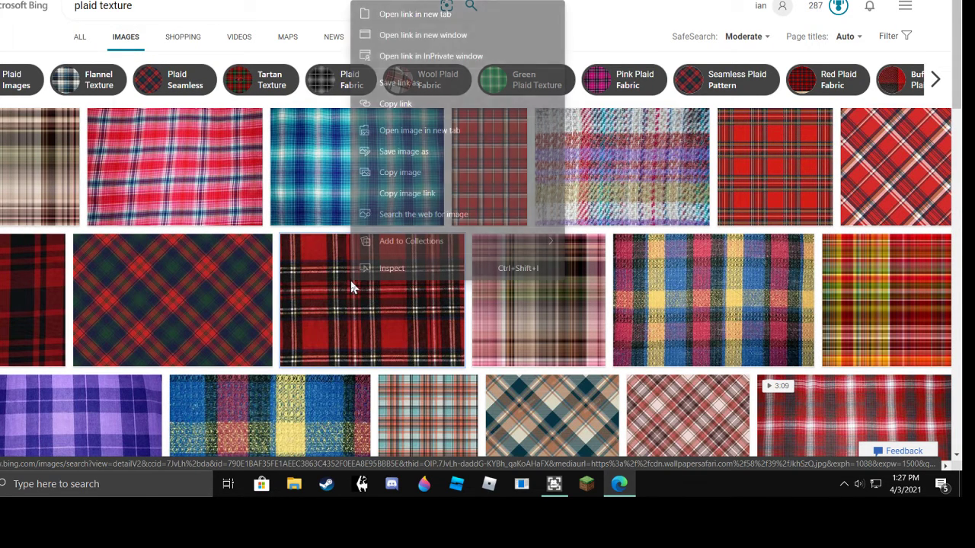
{"action": "left_click", "coordinate": [430, 174]}
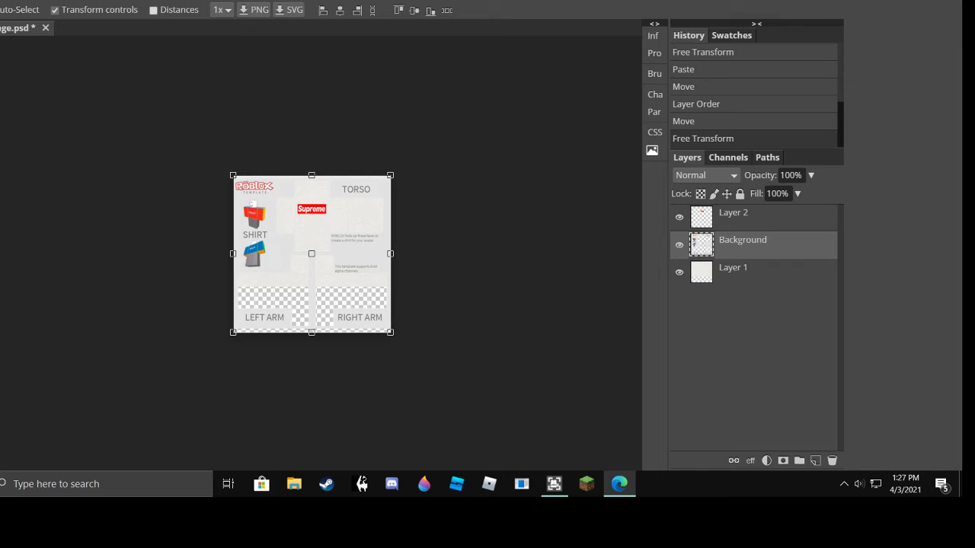
Step: Paste the tartan as Layer 3 over the torso and restack it with the template layers
{"action": "key", "text": "ctrl+v"}
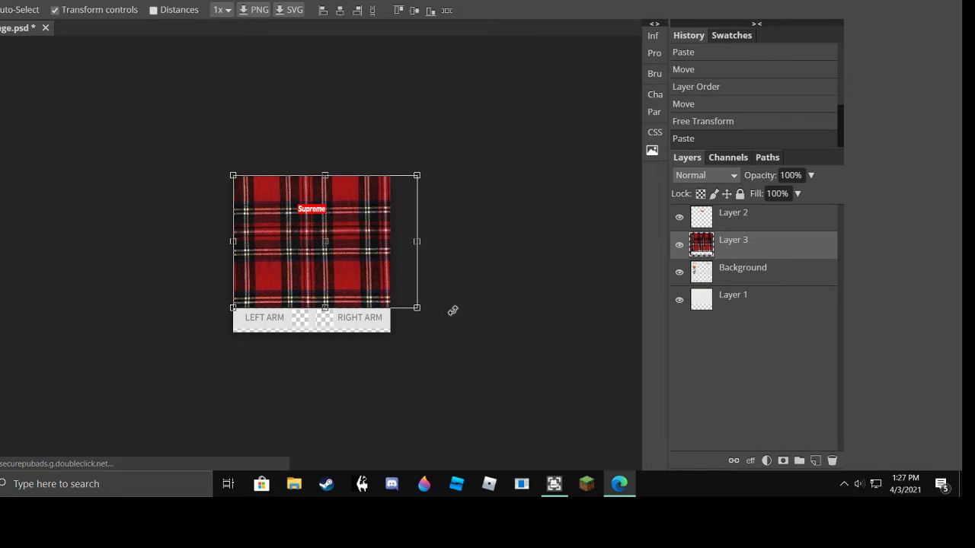
{"action": "left_click_drag", "start_coordinate": [409, 267], "coordinate": [428, 245]}
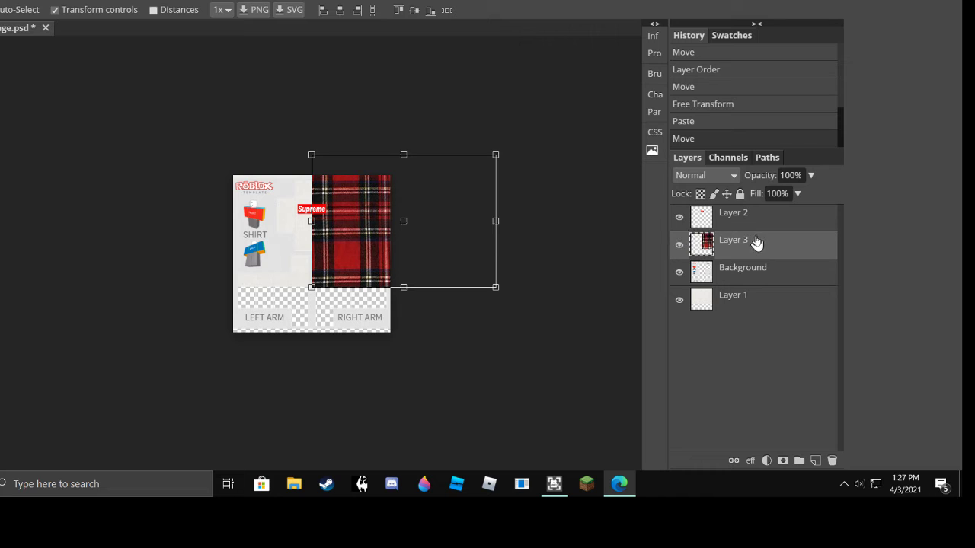
{"action": "left_click_drag", "start_coordinate": [756, 243], "coordinate": [760, 282]}
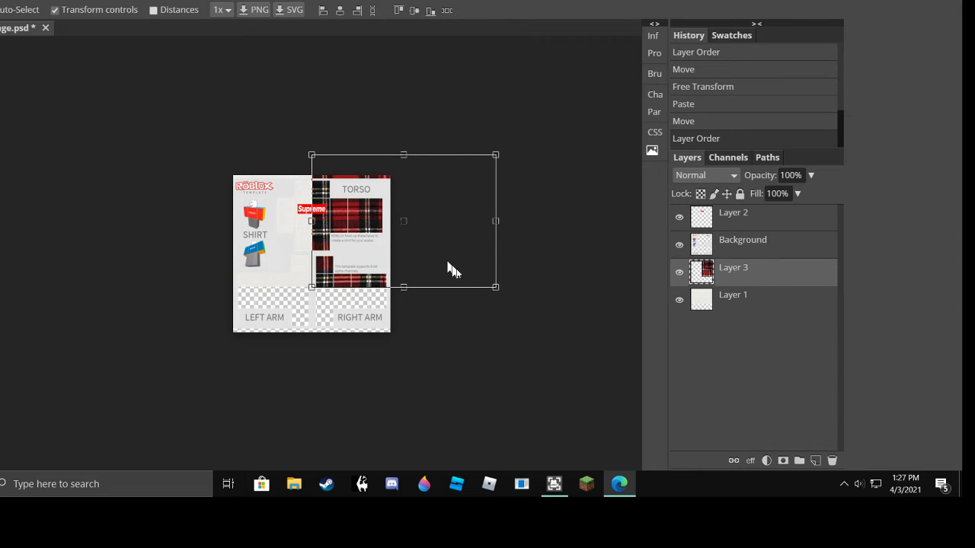
{"action": "mouse_move", "coordinate": [371, 219]}
{"action": "left_mouse_down"}
{"action": "mouse_move", "coordinate": [403, 218]}
{"action": "mouse_move", "coordinate": [370, 217]}
{"action": "mouse_move", "coordinate": [387, 227]}
{"action": "mouse_move", "coordinate": [379, 225]}
{"action": "left_mouse_up"}
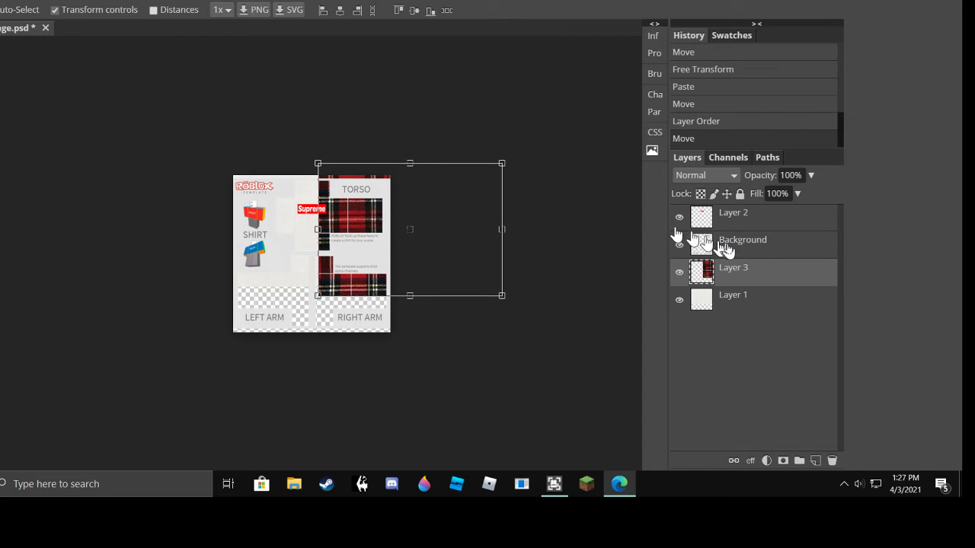
{"action": "left_click_drag", "start_coordinate": [731, 216], "coordinate": [753, 281]}
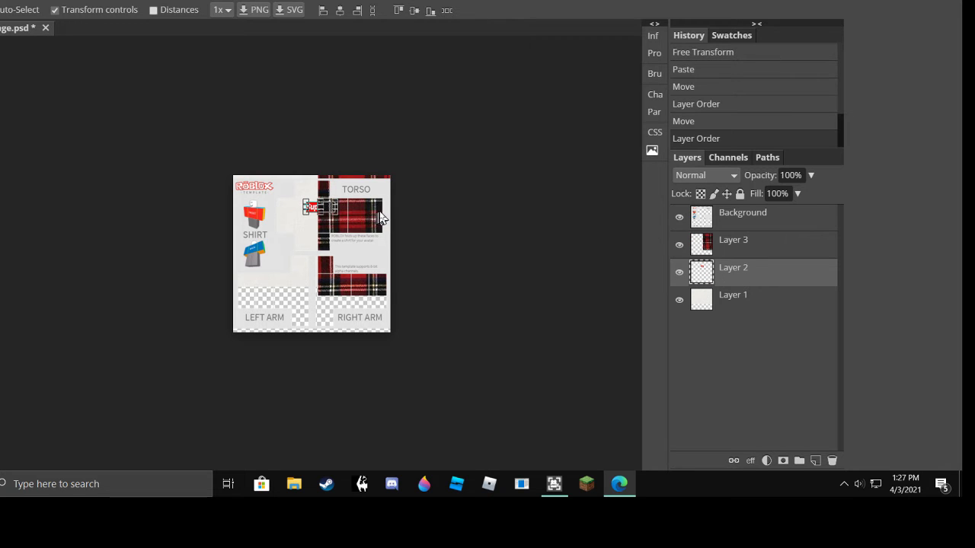
Step: Undo the accidental Supreme logo shift and select the tartan layer
{"action": "left_click_drag", "start_coordinate": [379, 214], "coordinate": [372, 215]}
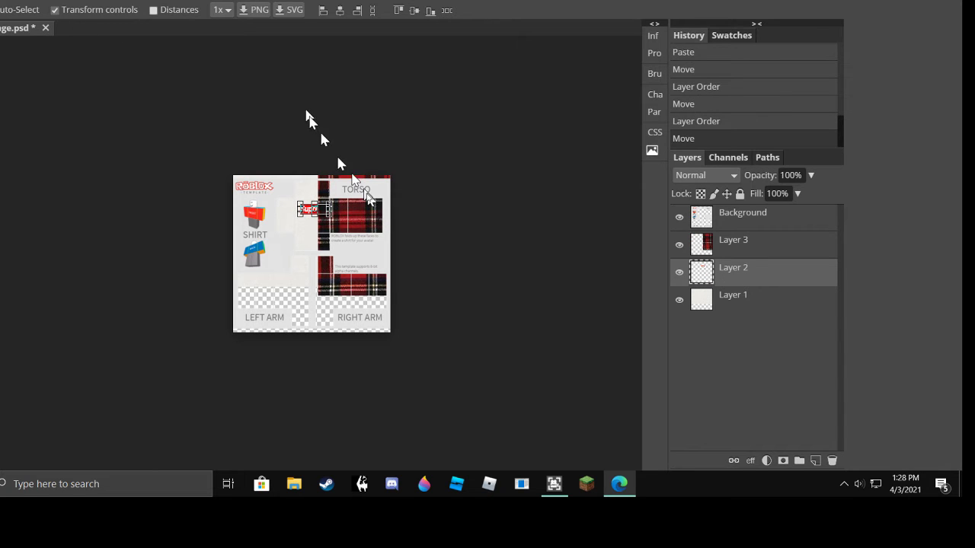
{"action": "left_click", "coordinate": [15, 2]}
{"action": "left_click", "coordinate": [18, 6]}
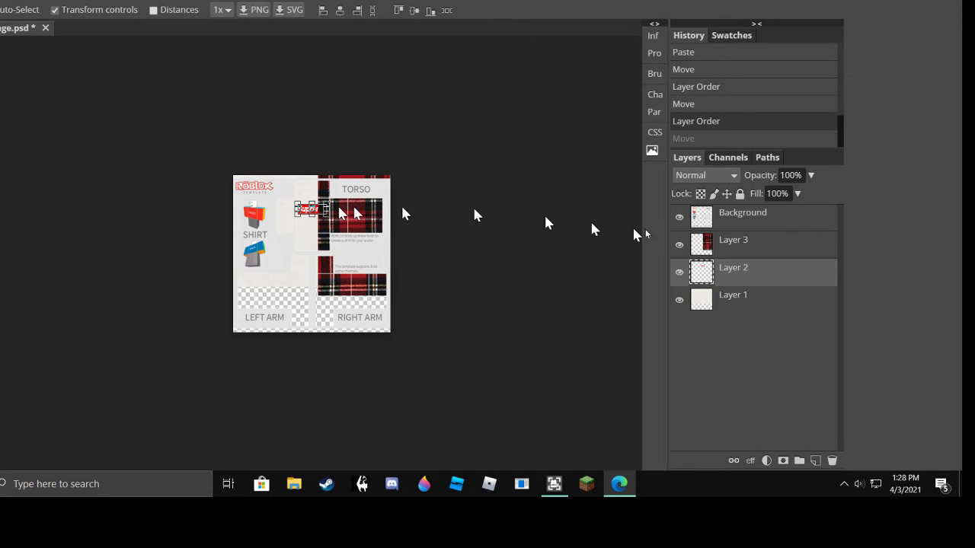
{"action": "left_click", "coordinate": [760, 242]}
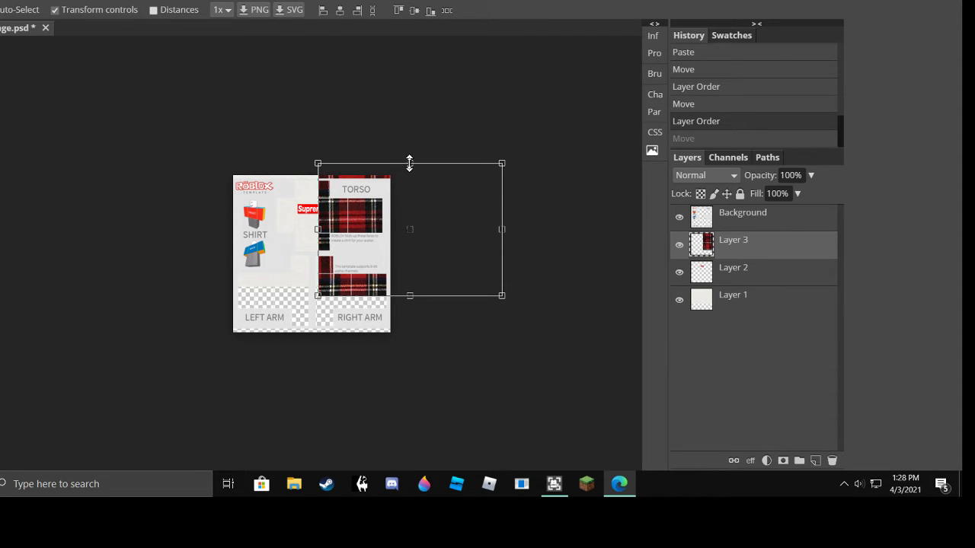
Step: Shrink the tartan layer to a small square beside the logo
{"action": "left_click_drag", "start_coordinate": [409, 162], "coordinate": [409, 179]}
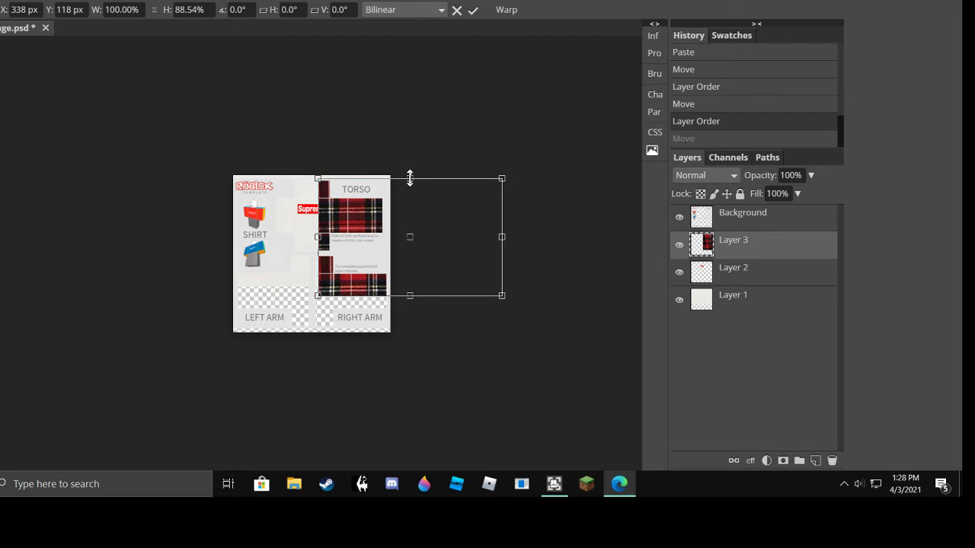
{"action": "left_click_drag", "start_coordinate": [410, 296], "coordinate": [411, 233]}
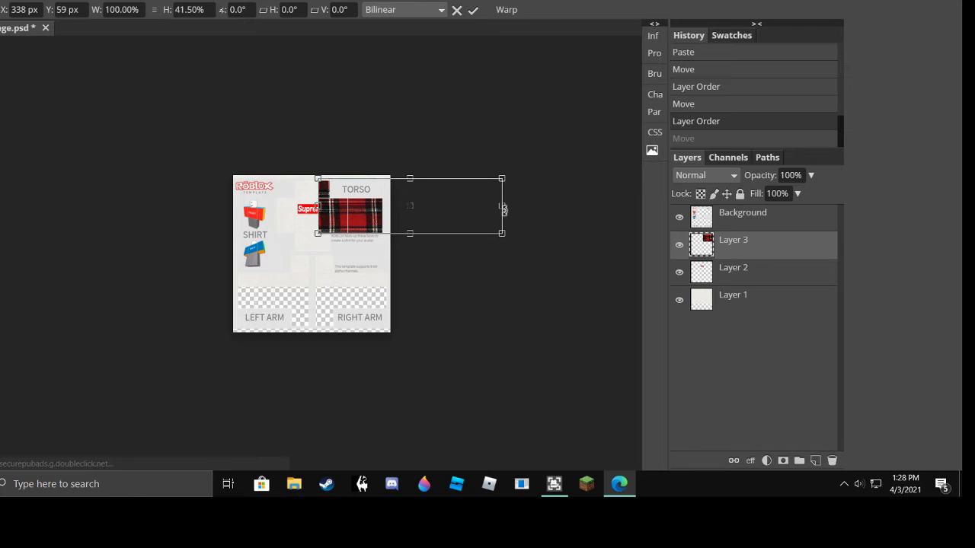
{"action": "left_click_drag", "start_coordinate": [503, 202], "coordinate": [367, 206]}
{"action": "left_click_drag", "start_coordinate": [341, 173], "coordinate": [352, 213]}
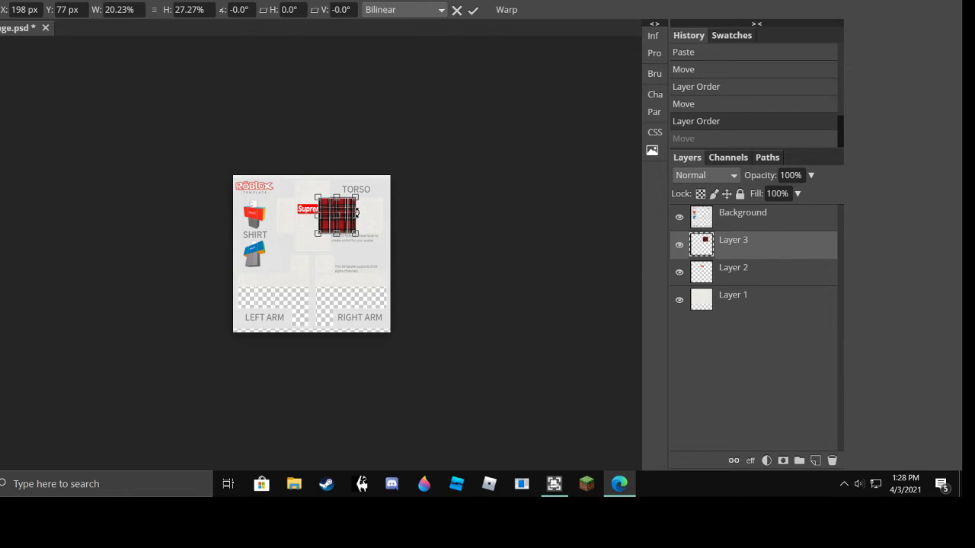
{"action": "key", "text": "Return"}
Step: Delete the extra pasted copy and the shrunken tartan layer, returning to Bing
{"action": "key", "text": "ctrl+v"}
{"action": "key", "text": "Delete"}
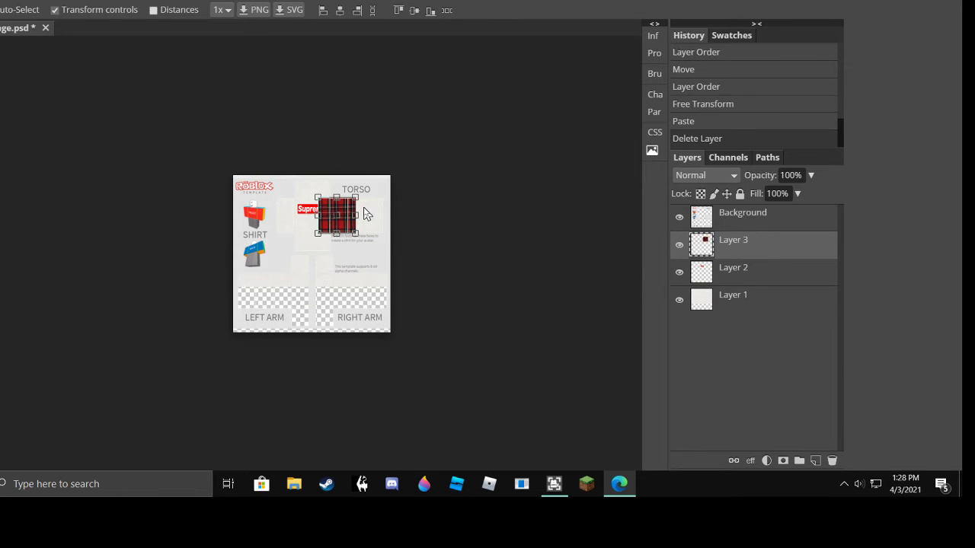
{"action": "key", "text": "Delete"}
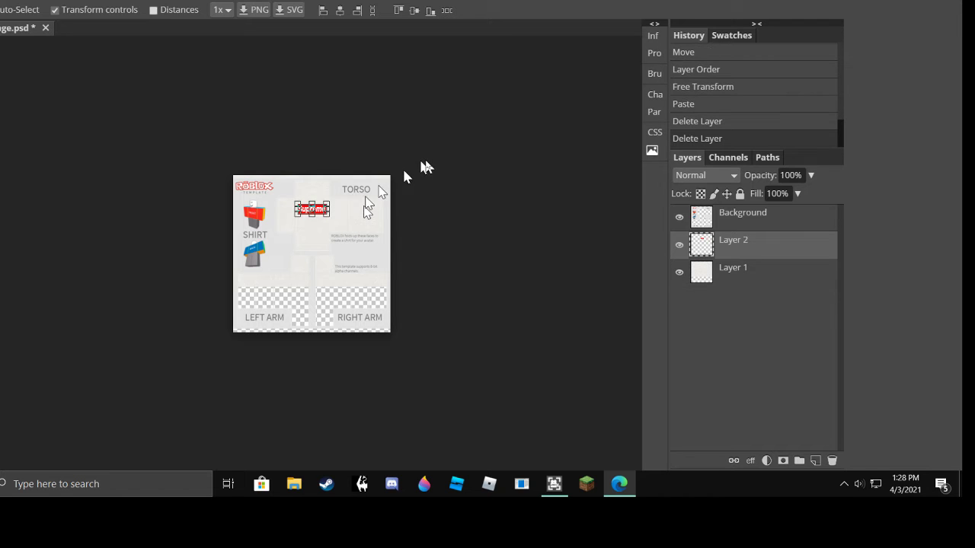
{"action": "key", "text": "ctrl+Tab"}
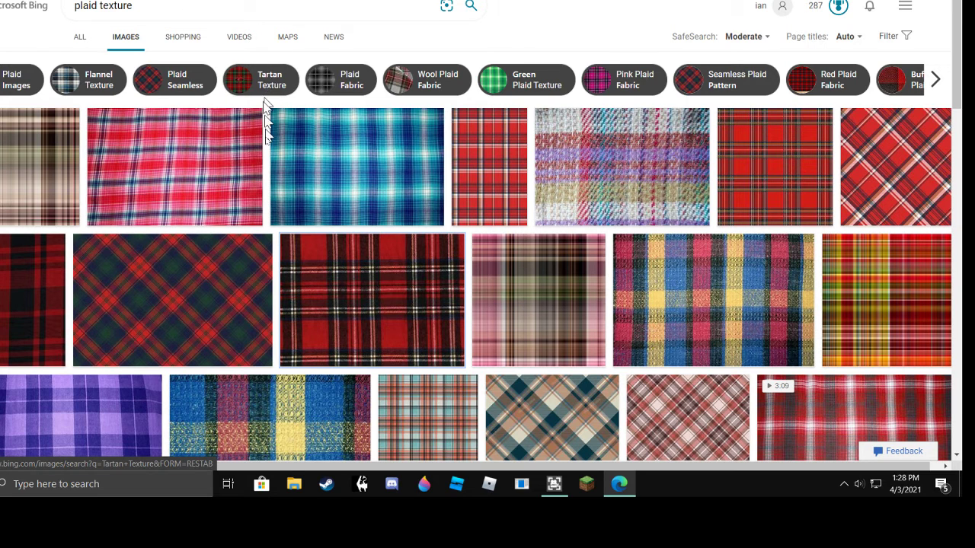
Step: Copy the green-and-red diagonal plaid from Bing and paste it over the shirt's right torso
{"action": "right_click", "coordinate": [215, 293]}
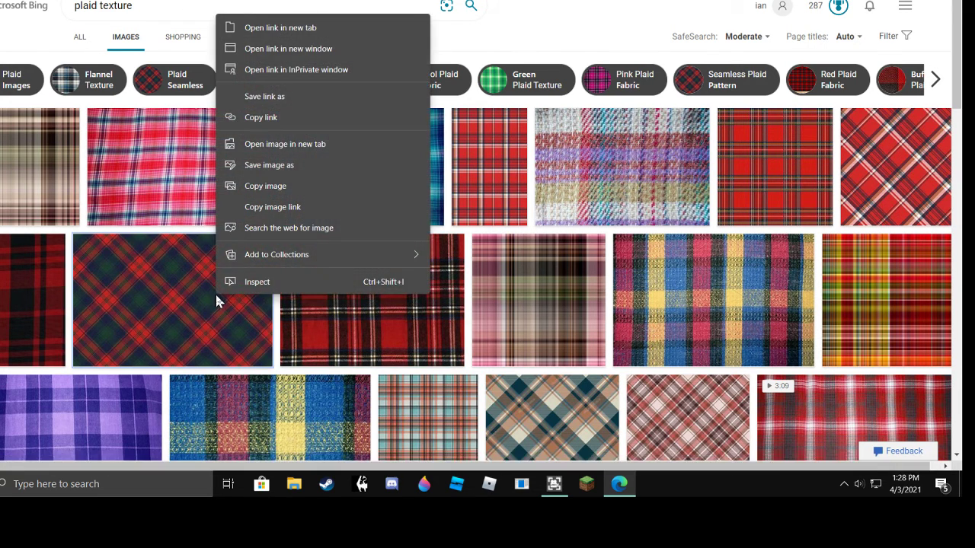
{"action": "left_click", "coordinate": [297, 189]}
{"action": "key", "text": "ctrl+Tab"}
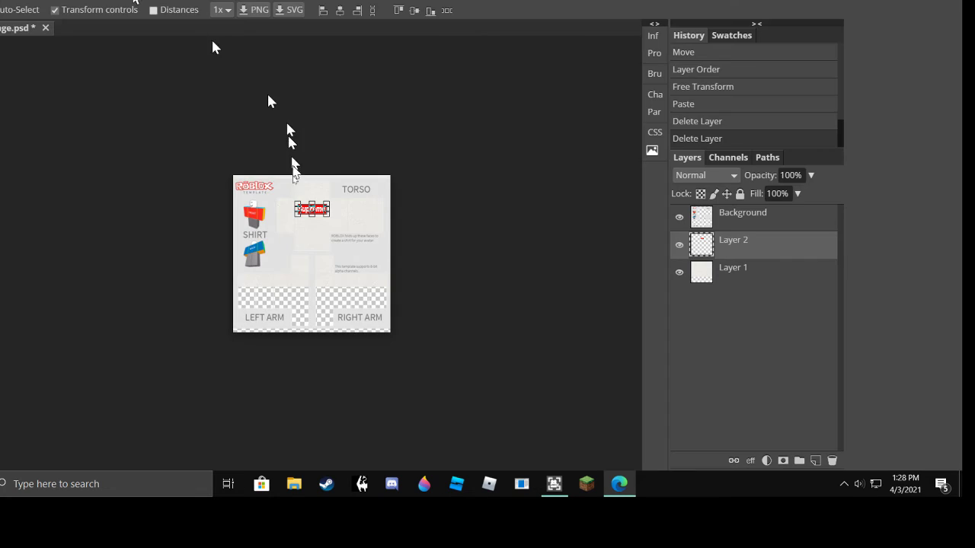
{"action": "key", "text": "ctrl+v"}
{"action": "left_click_drag", "start_coordinate": [312, 217], "coordinate": [407, 210]}
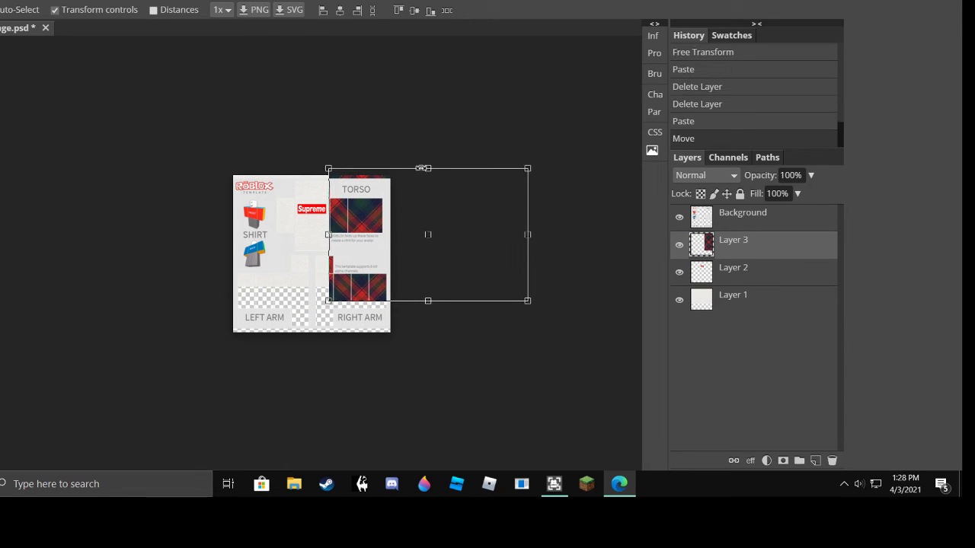
Step: Shrink the diagonal plaid layer to a small size, then delete it
{"action": "left_click_drag", "start_coordinate": [428, 168], "coordinate": [428, 227]}
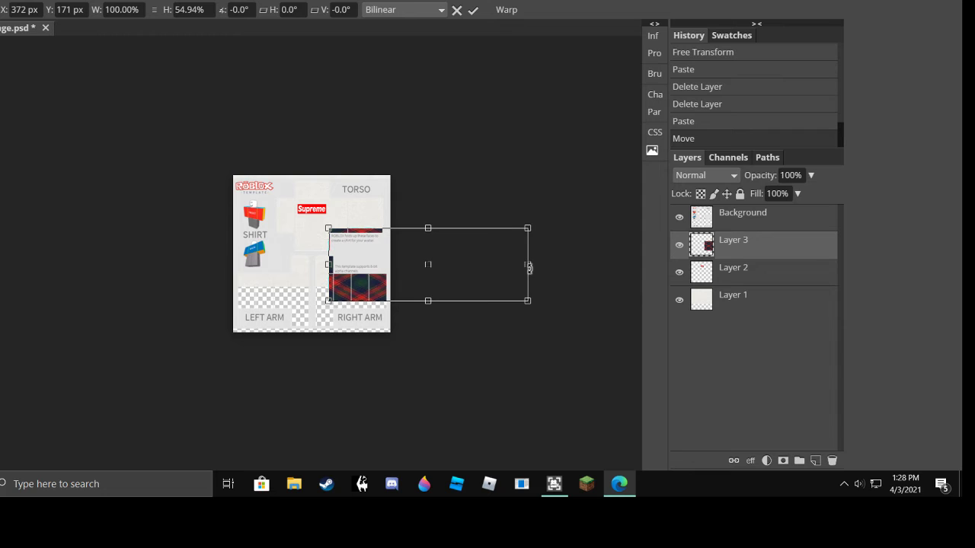
{"action": "left_click_drag", "start_coordinate": [529, 266], "coordinate": [326, 217]}
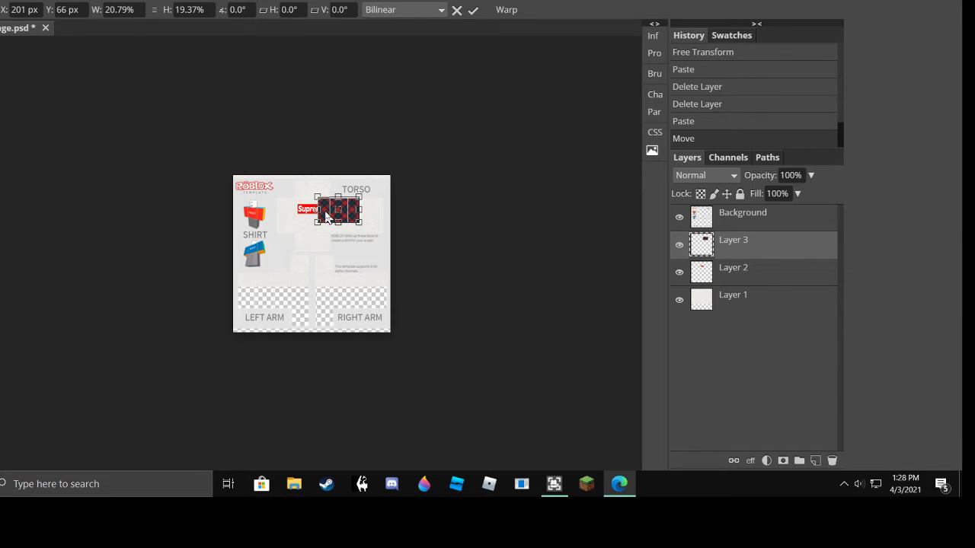
{"action": "key", "text": "Return"}
{"action": "key", "text": "Delete"}
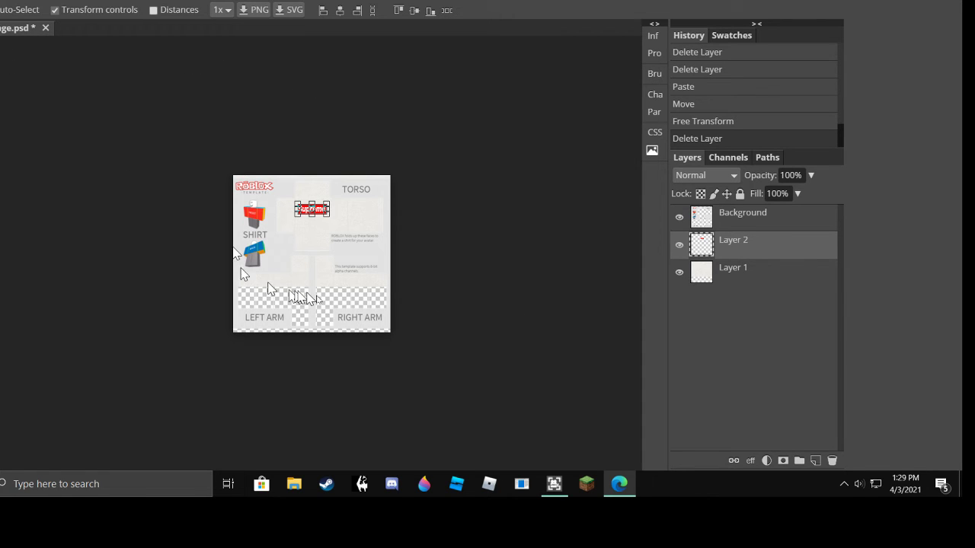
Step: With Background selected, export the shirt template as a 300×300 PNG and save it
{"action": "left_click", "coordinate": [739, 217]}
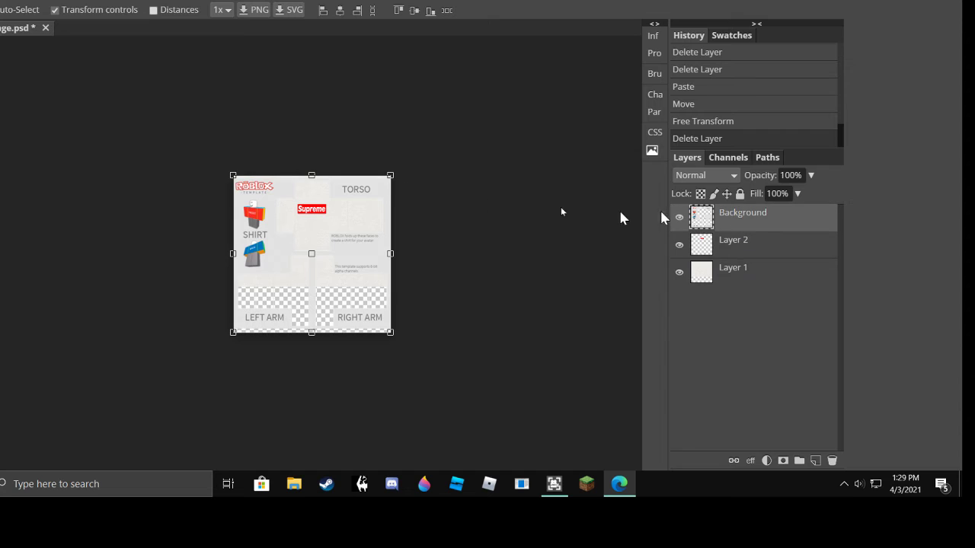
{"action": "left_click", "coordinate": [1, 10]}
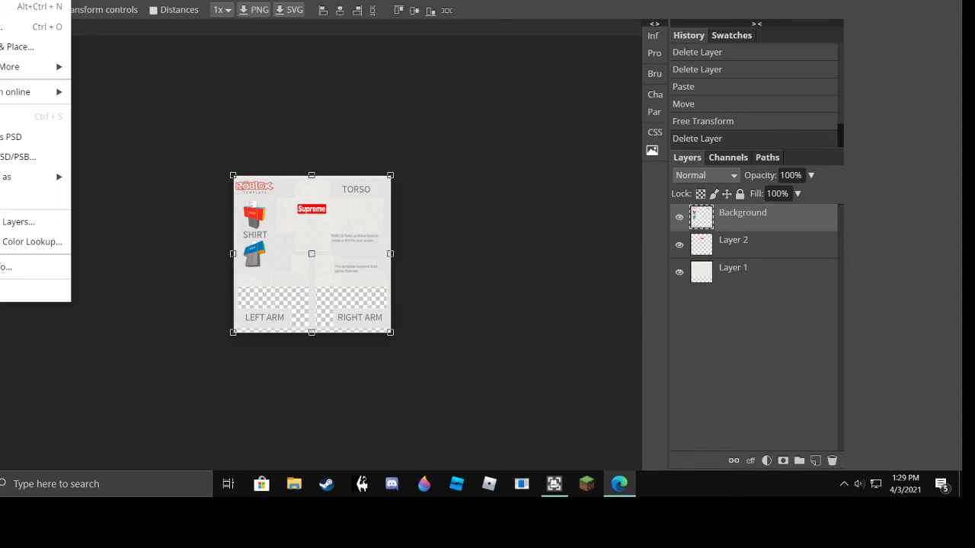
{"action": "mouse_move", "coordinate": [33, 184]}
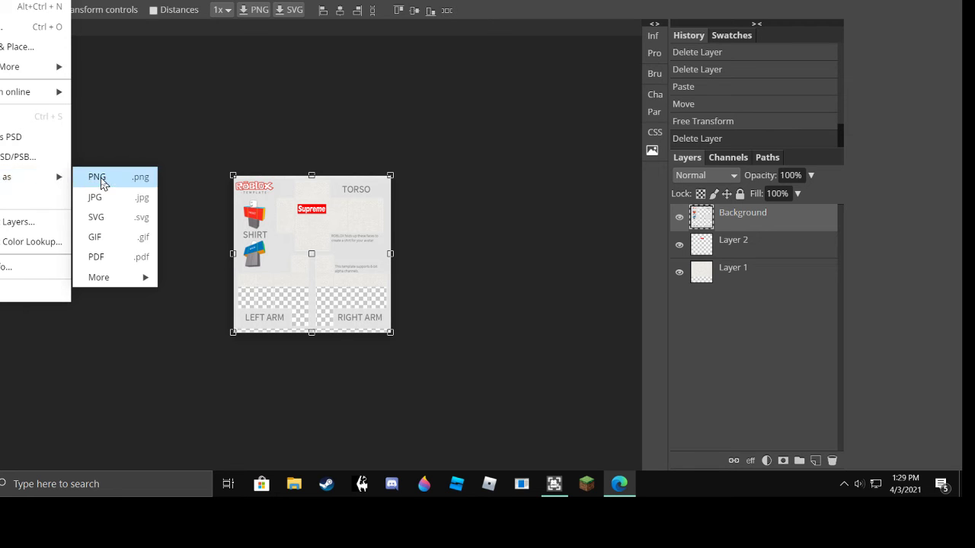
{"action": "left_click", "coordinate": [103, 185]}
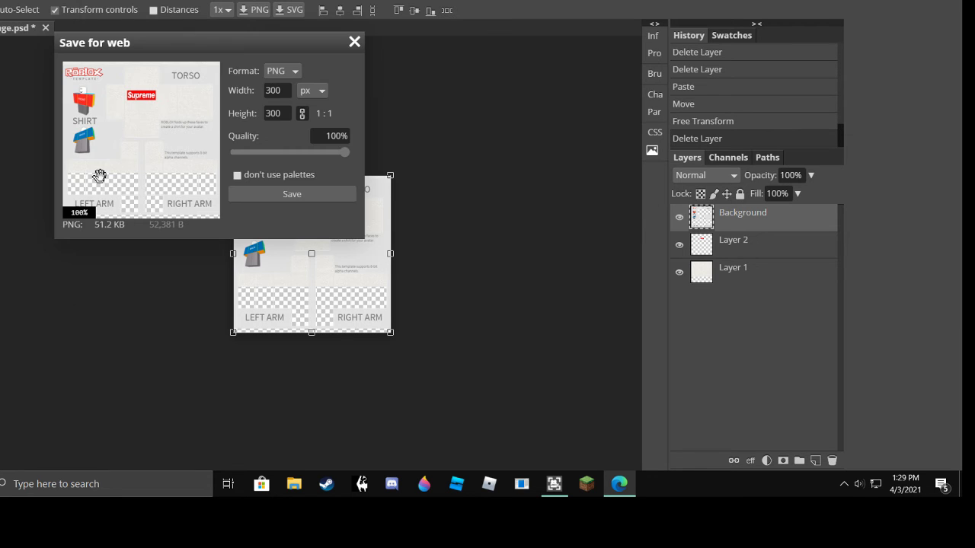
{"action": "left_click", "coordinate": [275, 197]}
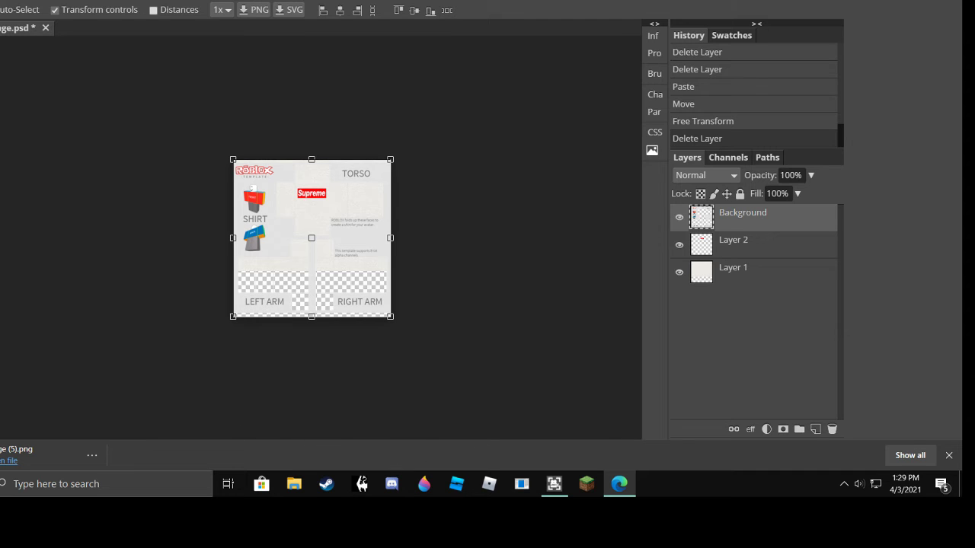
Step: Close the extra browser window, search Bing for 'roblox' and open roblox.com
{"action": "left_click", "coordinate": [492, 489]}
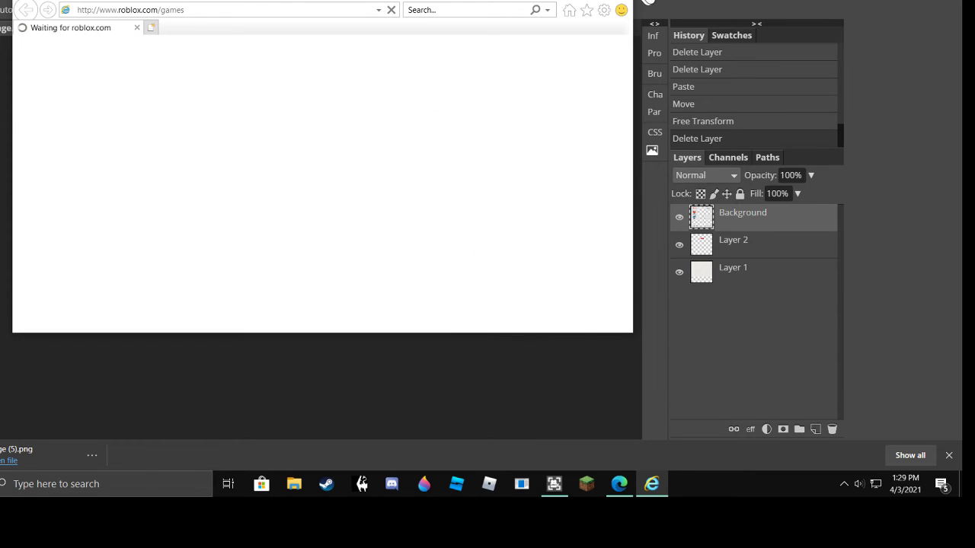
{"action": "left_click", "coordinate": [624, 3]}
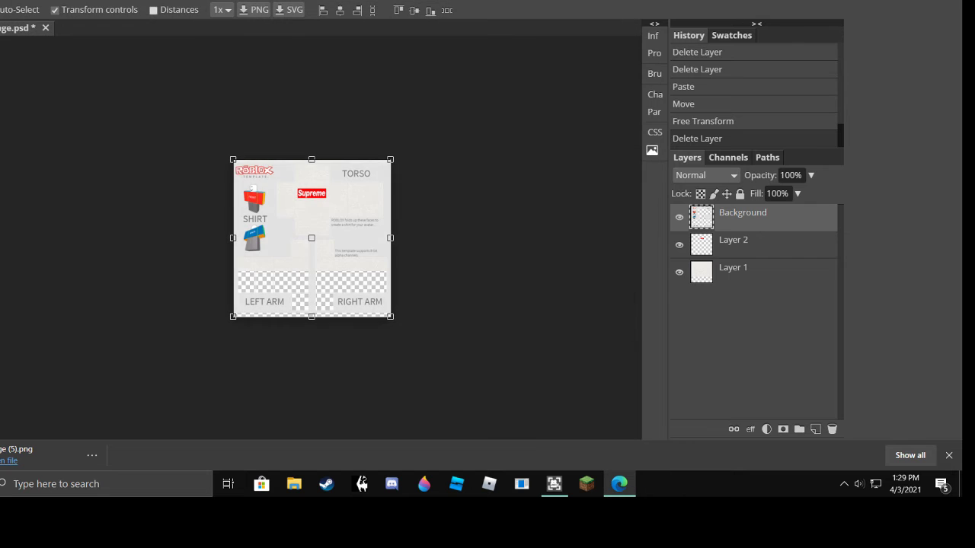
{"action": "key", "text": "ctrl+t"}
{"action": "type", "text": "roblox"}
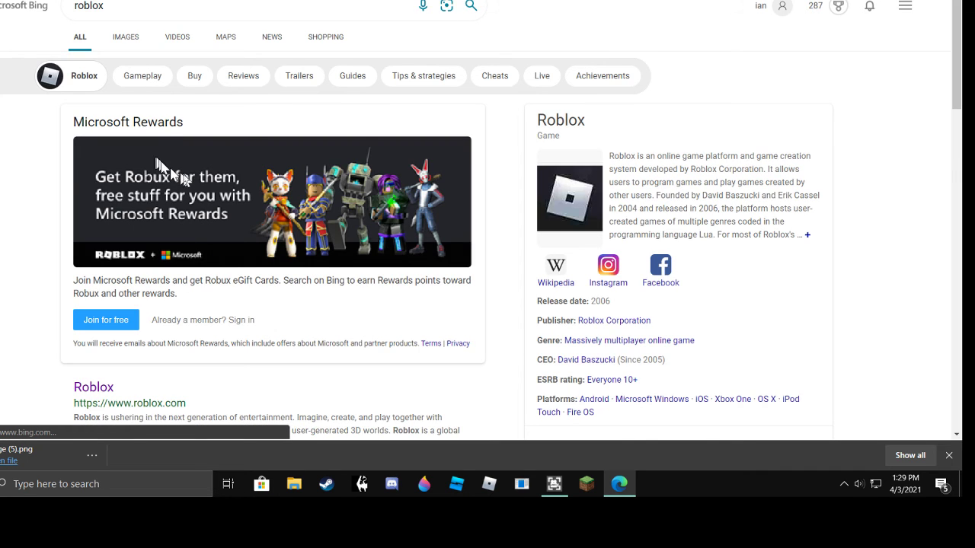
{"action": "scroll", "coordinate": [156, 164], "scroll_direction": "down", "scroll_amount": 4}
{"action": "left_click", "coordinate": [91, 64]}
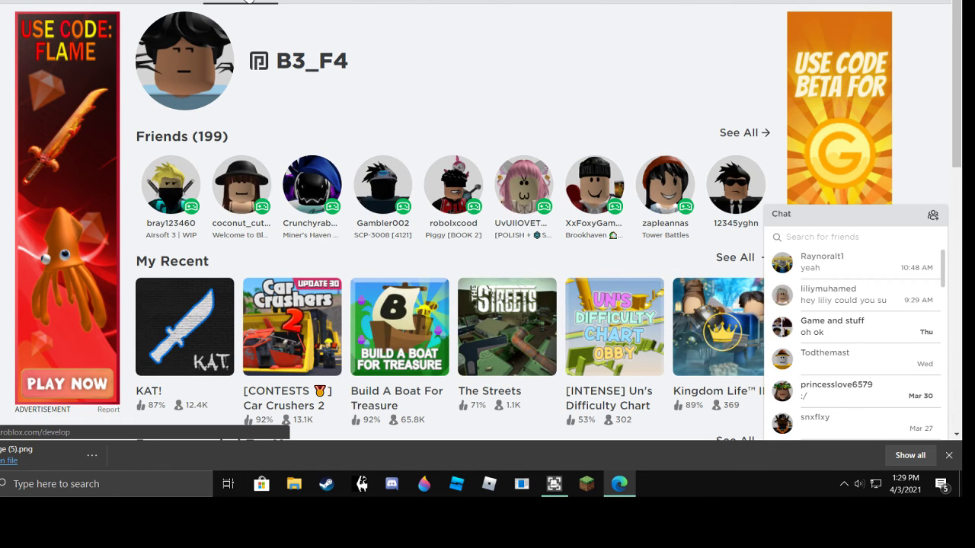
Step: Go to the Shirts section of the Roblox developer My Creations page
{"action": "left_click", "coordinate": [249, 2]}
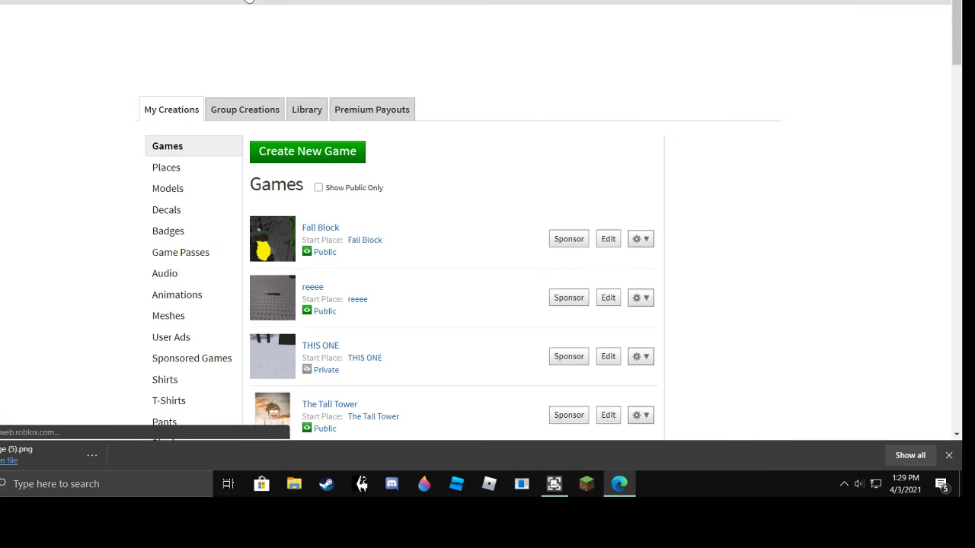
{"action": "scroll", "coordinate": [221, 268], "scroll_direction": "down", "scroll_amount": 2}
{"action": "scroll", "coordinate": [221, 268], "scroll_direction": "down", "scroll_amount": 3}
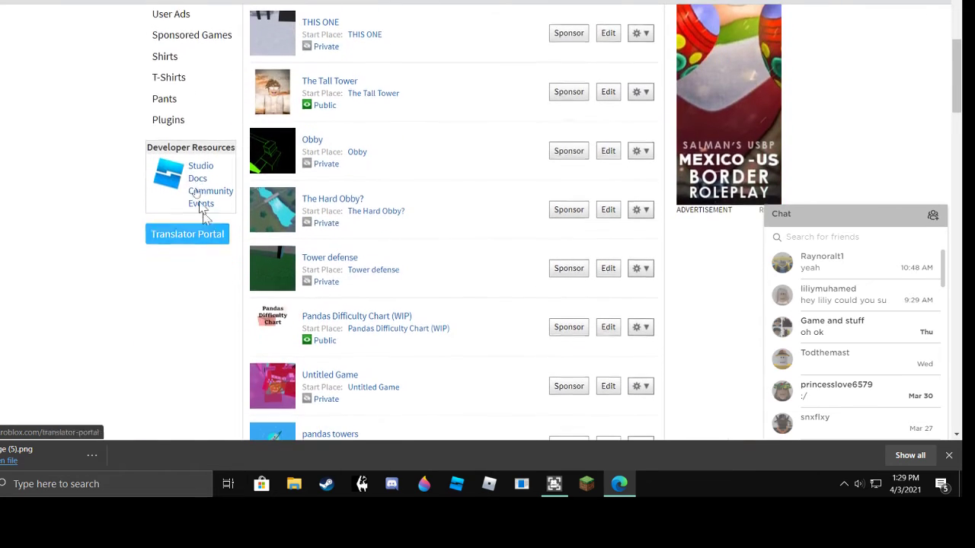
{"action": "scroll", "coordinate": [190, 143], "scroll_direction": "up", "scroll_amount": 2}
{"action": "scroll", "coordinate": [191, 143], "scroll_direction": "up", "scroll_amount": 1}
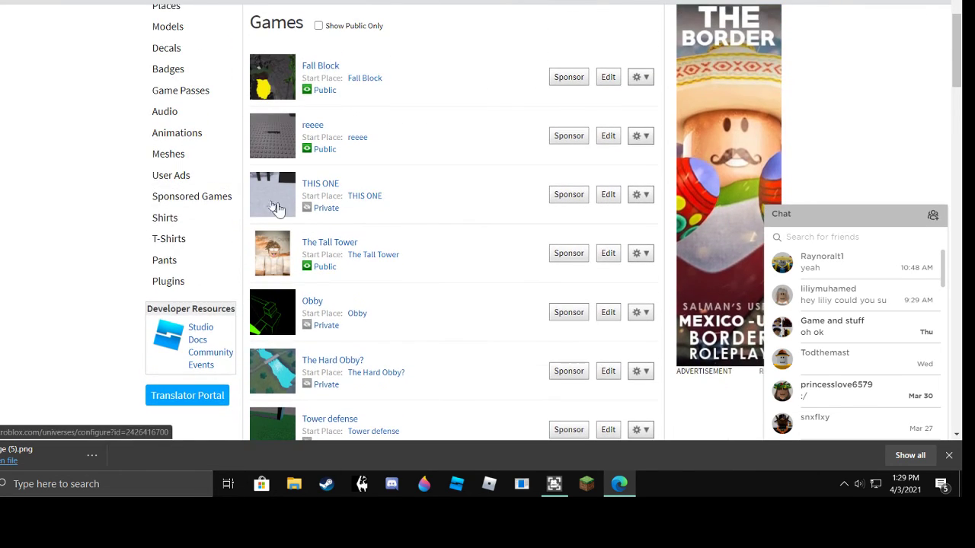
{"action": "left_click", "coordinate": [193, 221]}
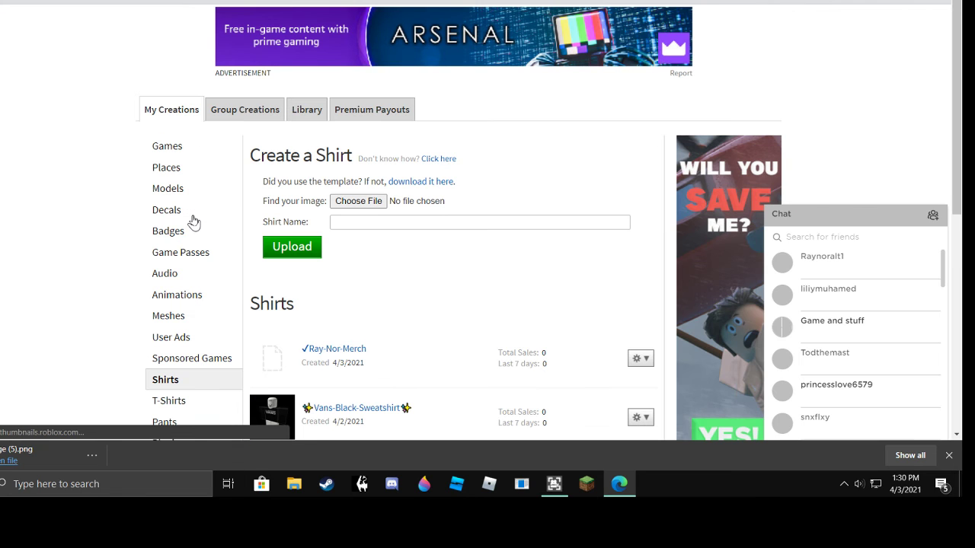
Step: Choose image (5).png from Downloads as the new shirt's image file
{"action": "left_click", "coordinate": [364, 202]}
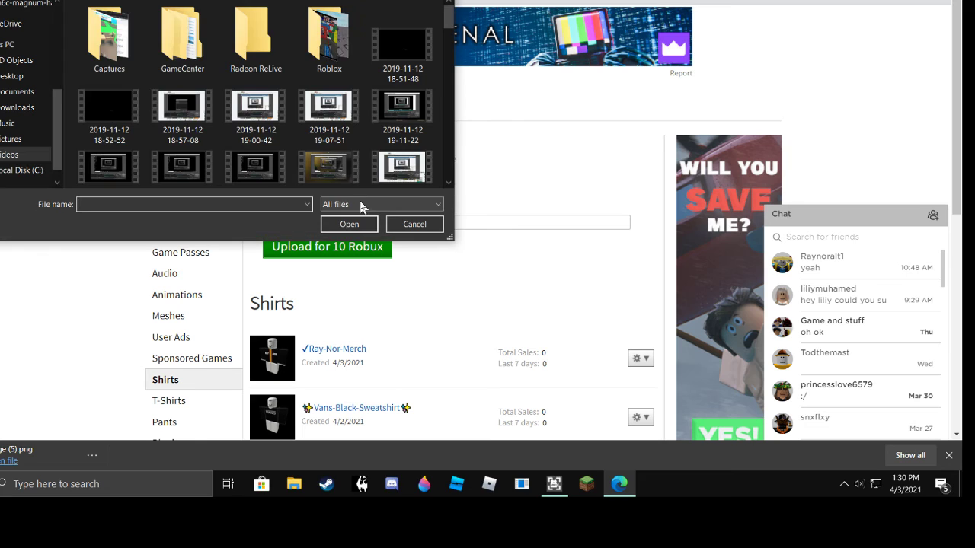
{"action": "left_click", "coordinate": [15, 107]}
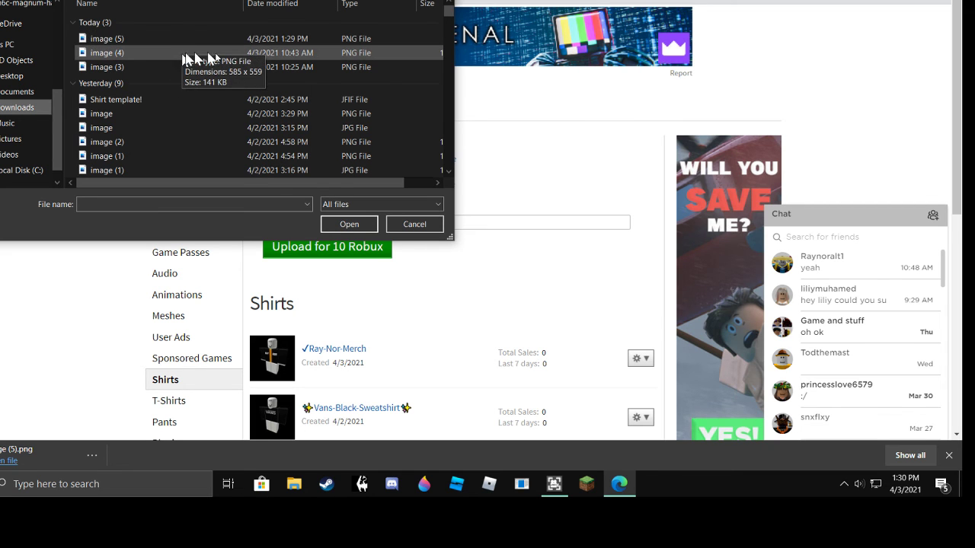
{"action": "left_click", "coordinate": [325, 44]}
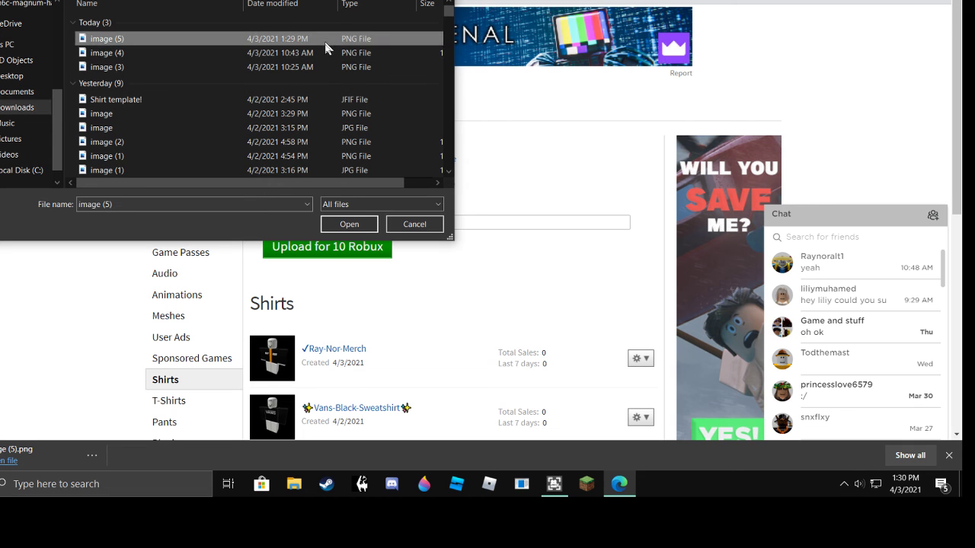
{"action": "left_click", "coordinate": [348, 223]}
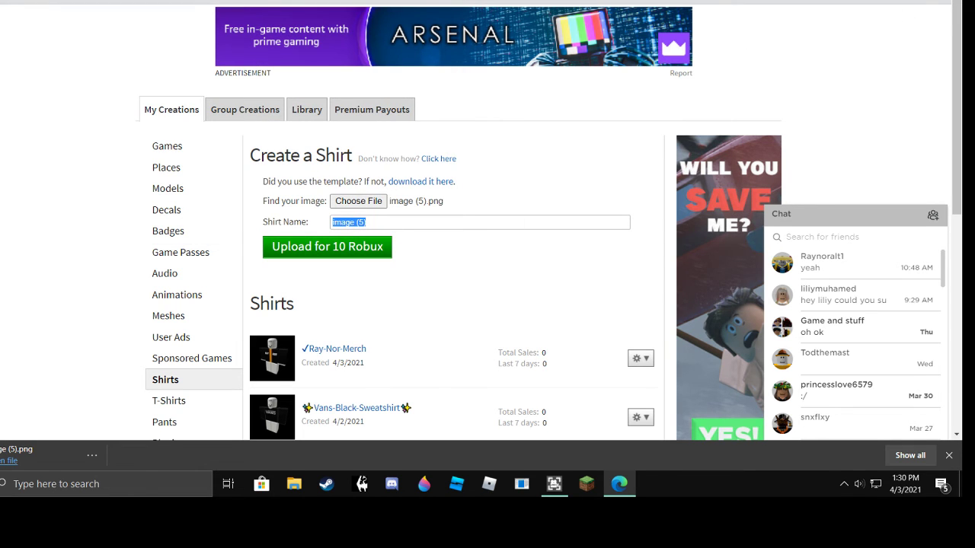
Step: Scroll to the Shirts list and open Configure for the existing Ray-Nor-Merch shirt
{"action": "left_click", "coordinate": [870, 1]}
{"action": "scroll", "coordinate": [394, 324], "scroll_direction": "down", "scroll_amount": 2}
{"action": "scroll", "coordinate": [351, 298], "scroll_direction": "down", "scroll_amount": 3}
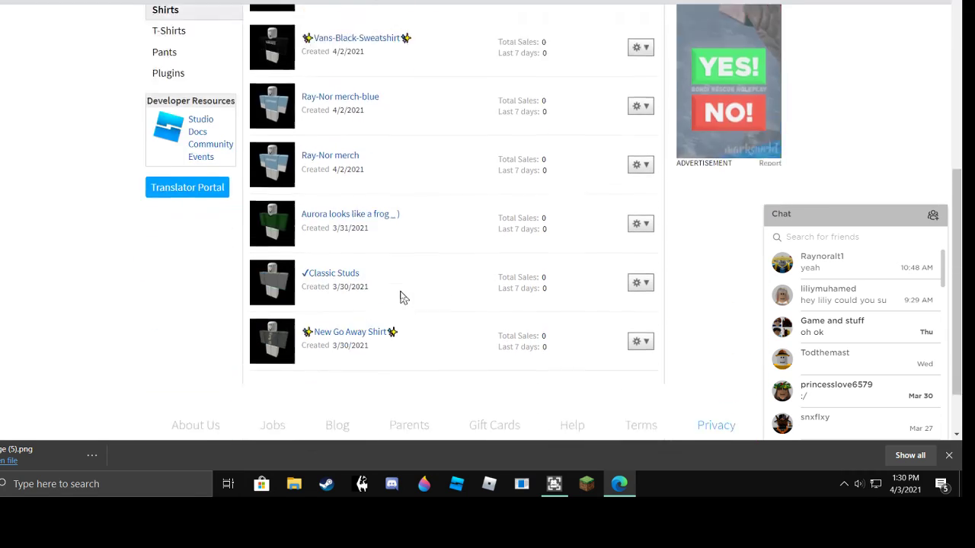
{"action": "scroll", "coordinate": [403, 297], "scroll_direction": "up", "scroll_amount": 4}
{"action": "scroll", "coordinate": [403, 297], "scroll_direction": "down", "scroll_amount": 3}
{"action": "scroll", "coordinate": [404, 297], "scroll_direction": "up", "scroll_amount": 4}
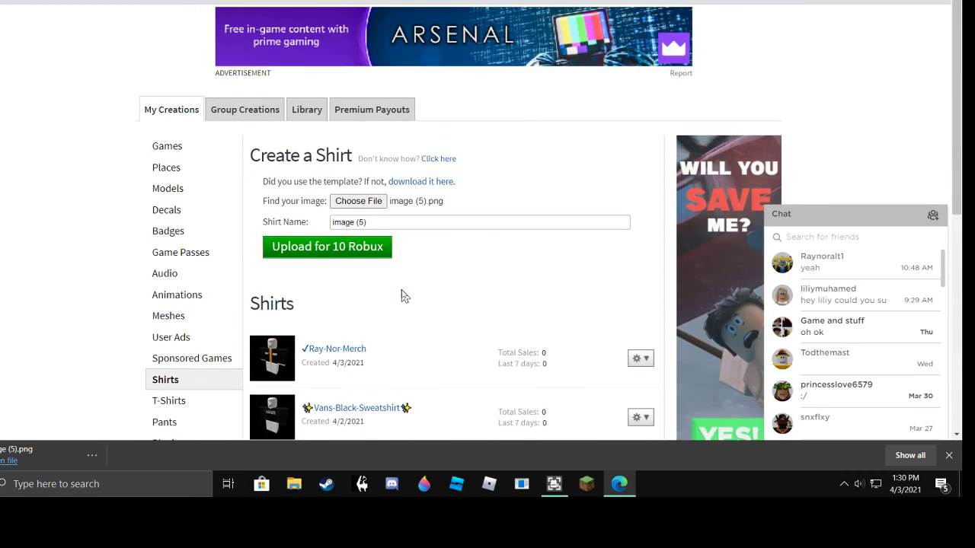
{"action": "left_click_drag", "start_coordinate": [388, 221], "coordinate": [323, 227]}
{"action": "scroll", "coordinate": [461, 310], "scroll_direction": "down", "scroll_amount": 2}
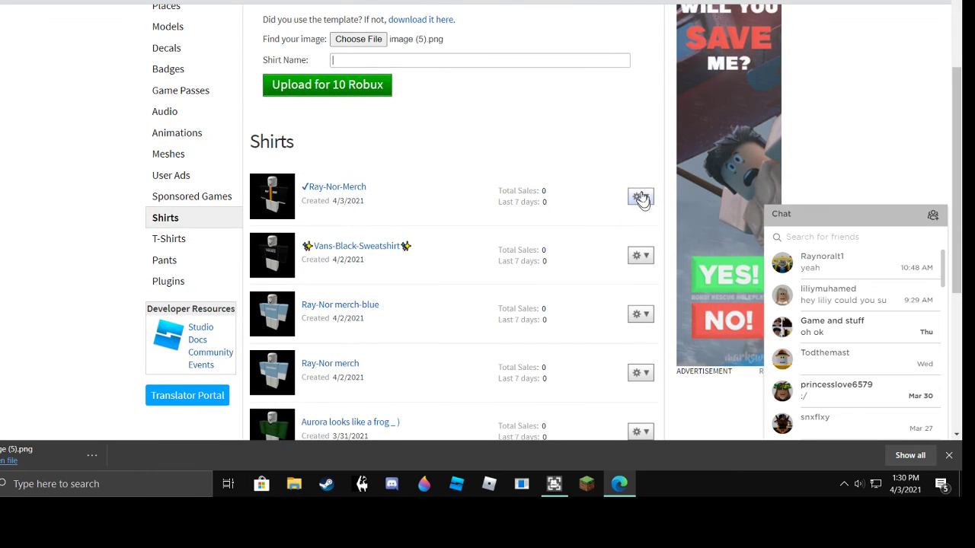
{"action": "left_click", "coordinate": [640, 198]}
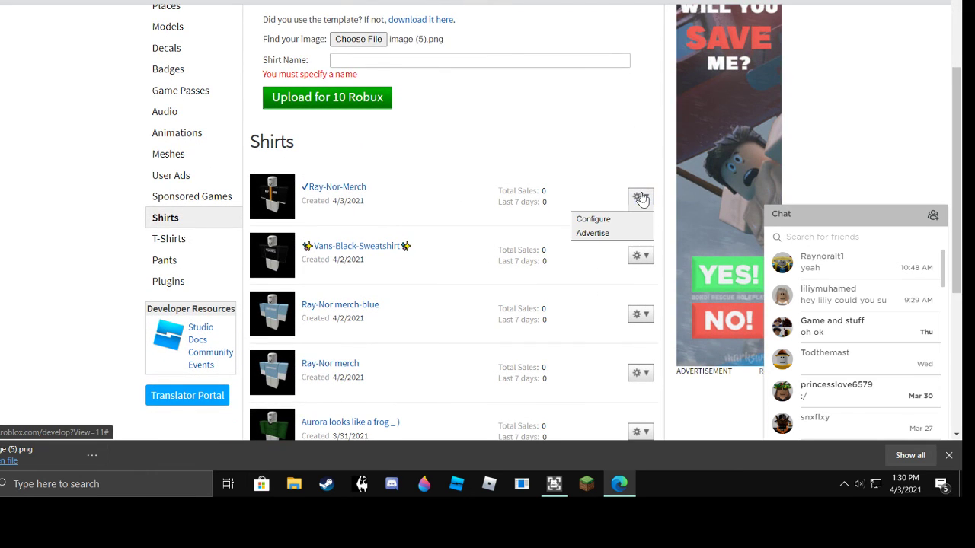
{"action": "left_click", "coordinate": [601, 219]}
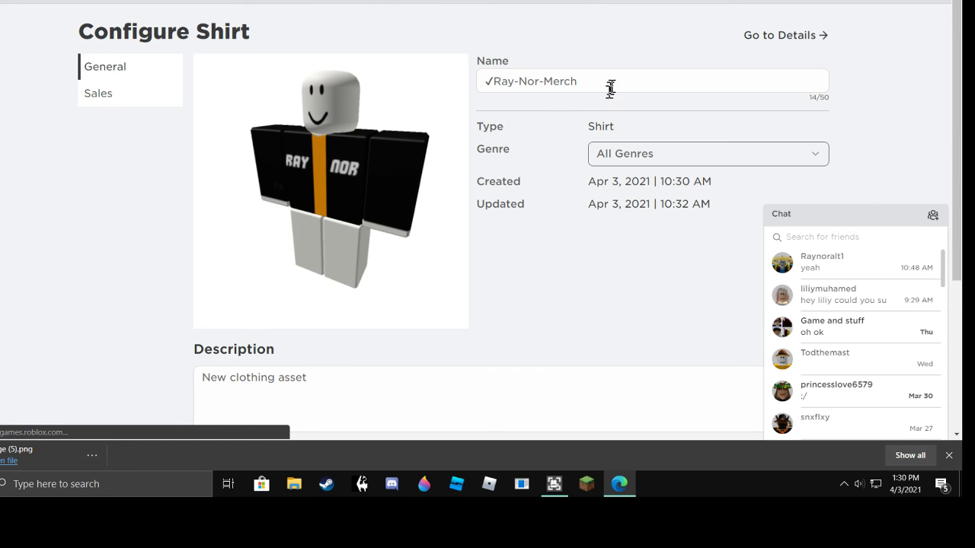
{"action": "mouse_move", "coordinate": [601, 79]}
{"action": "left_mouse_down"}
{"action": "mouse_move", "coordinate": [392, 105]}
{"action": "mouse_move", "coordinate": [593, 84]}
{"action": "left_mouse_up"}
{"action": "left_click", "coordinate": [644, 157]}
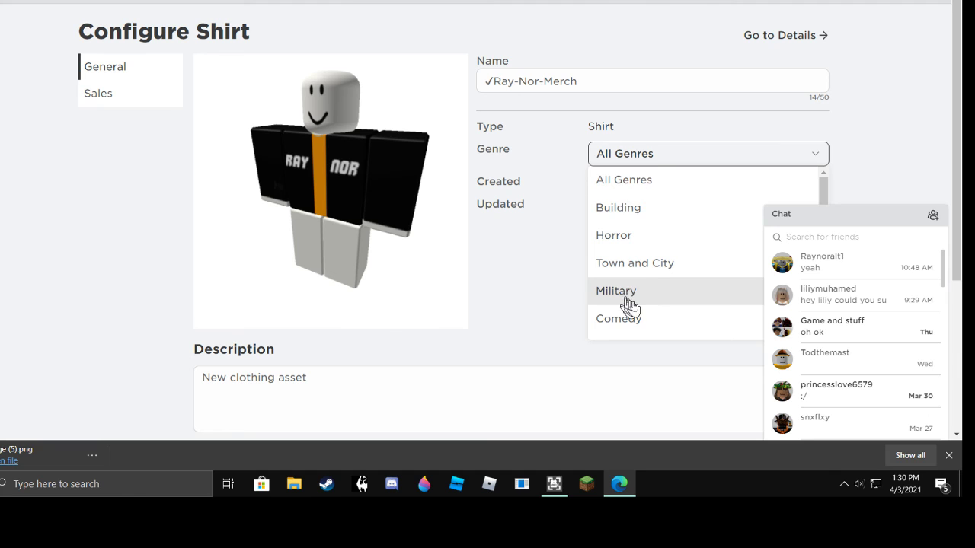
{"action": "left_click", "coordinate": [648, 163]}
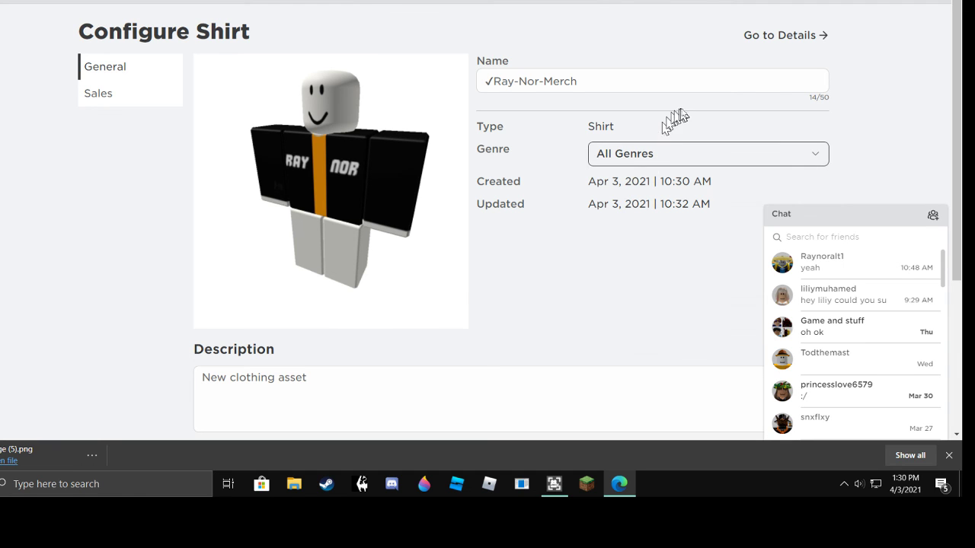
Step: Re-enable Item for Sale for Ray-Nor-Merch, keep the 15 Robux price, and save
{"action": "left_click", "coordinate": [129, 102]}
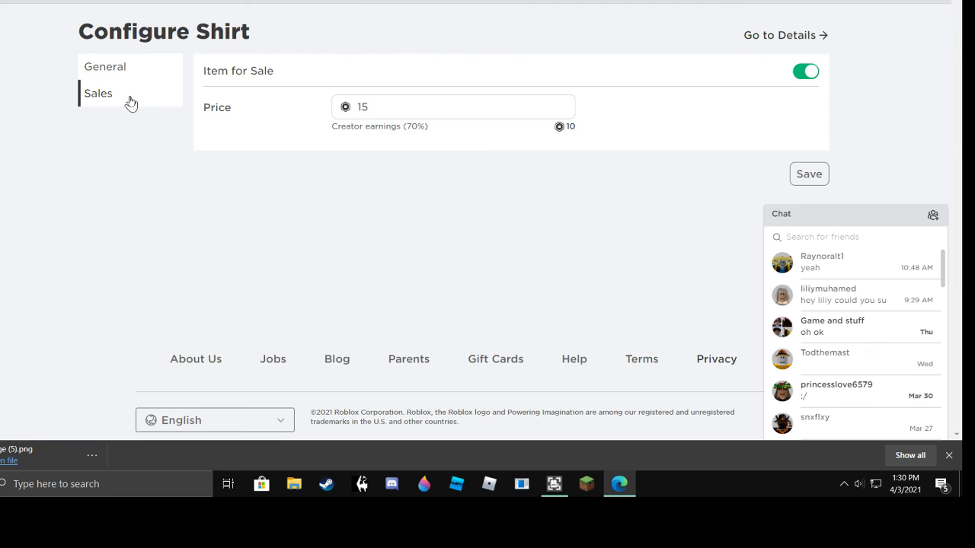
{"action": "left_click", "coordinate": [807, 73]}
{"action": "left_click", "coordinate": [807, 73]}
{"action": "left_click", "coordinate": [608, 130]}
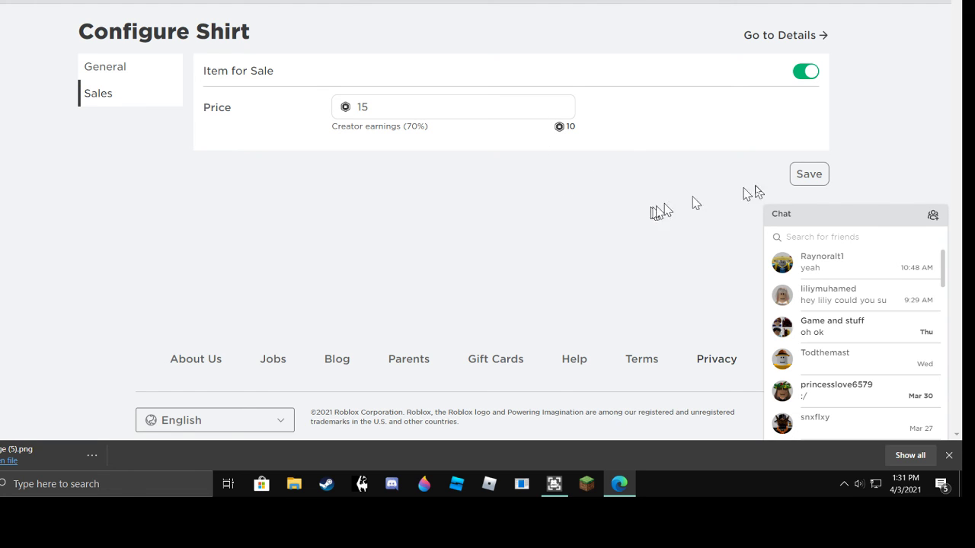
{"action": "left_click", "coordinate": [809, 174]}
{"action": "left_click", "coordinate": [807, 174]}
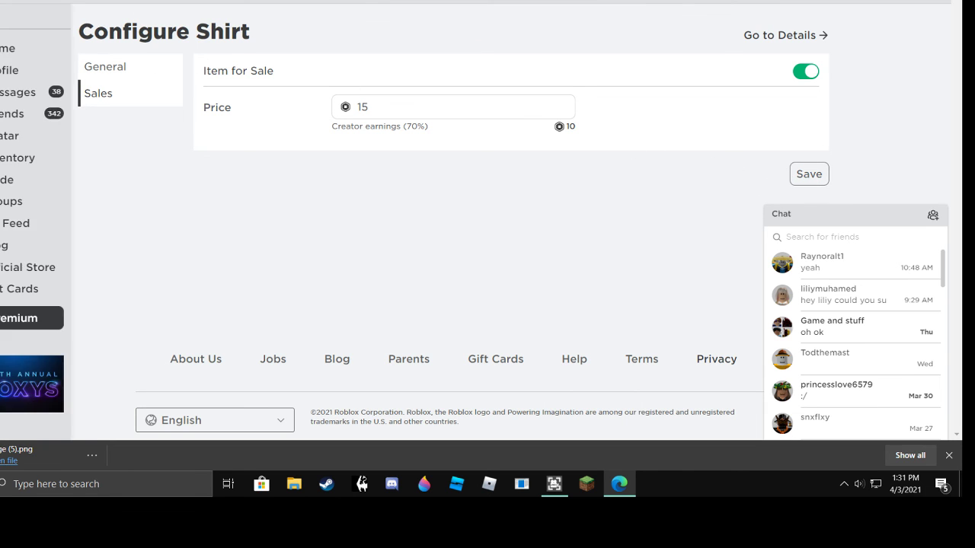
Step: Equip the Ray-Nor-Merch shirt in the Avatar Editor and view the avatar from above
{"action": "left_click", "coordinate": [10, 145]}
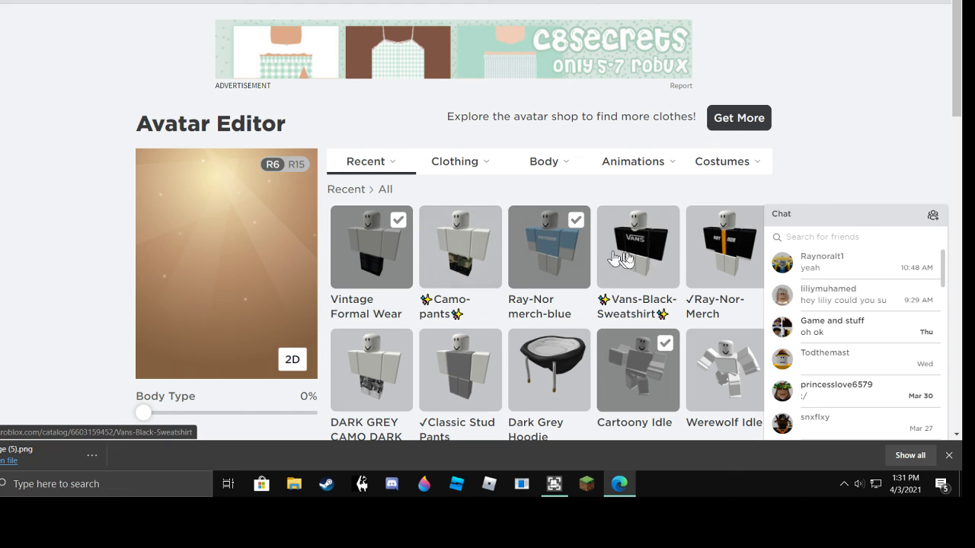
{"action": "left_click", "coordinate": [730, 253]}
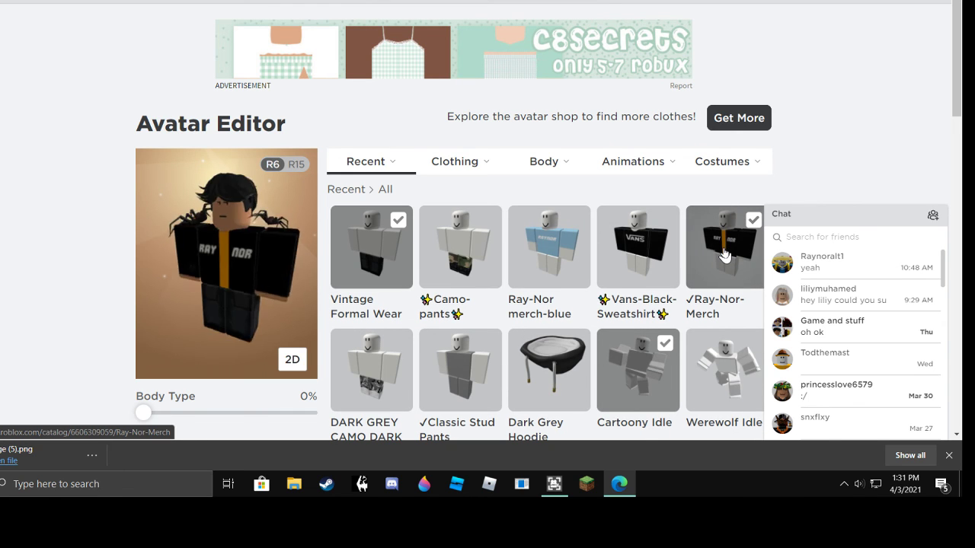
{"action": "left_click_drag", "start_coordinate": [238, 265], "coordinate": [323, 233]}
Step: Switch the avatar back to wearing the Ray-Nor merch-blue shirt
{"action": "right_click", "coordinate": [248, 233]}
{"action": "left_click", "coordinate": [257, 190]}
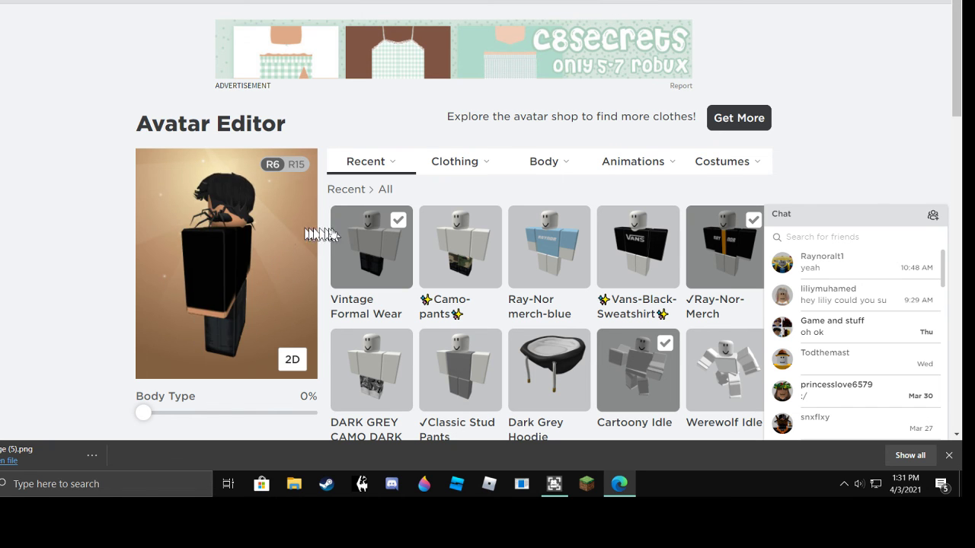
{"action": "right_click", "coordinate": [391, 233]}
{"action": "key", "text": "Escape"}
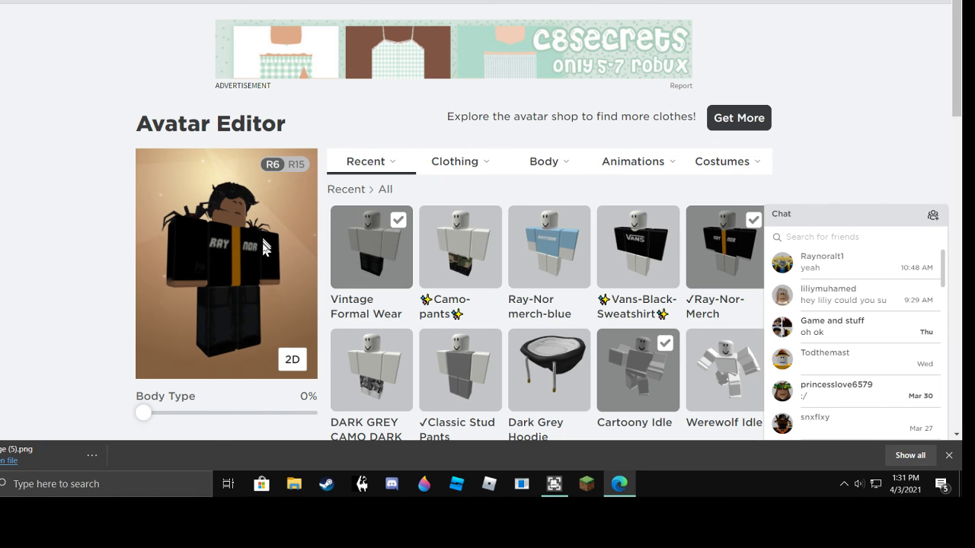
{"action": "right_click", "coordinate": [262, 243]}
{"action": "key", "text": "Escape"}
{"action": "left_click", "coordinate": [544, 246]}
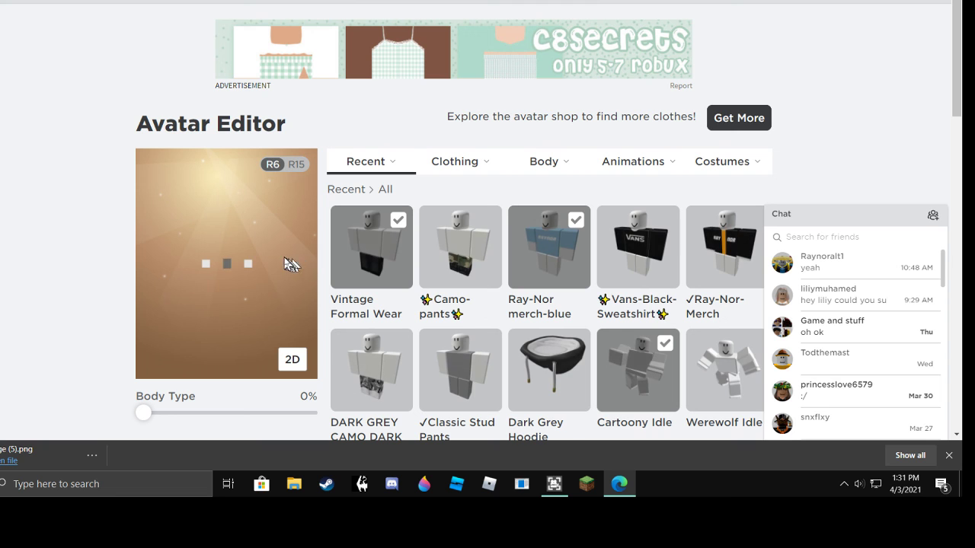